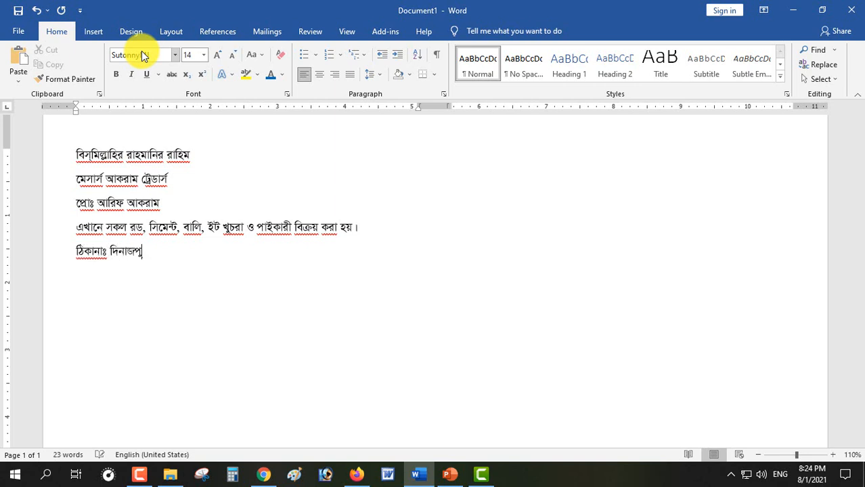
Finish the address line with 'র সদর, দিনাজপুর।' and begin the mobile number line
text(র সদ)
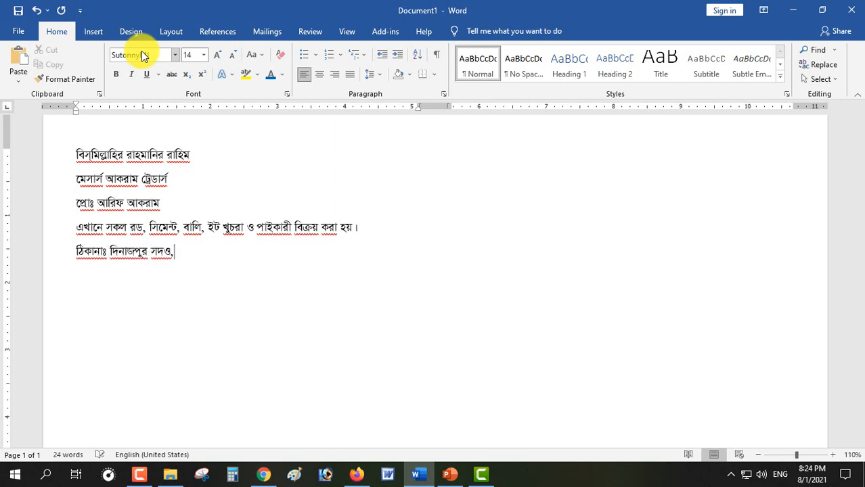
text(র, দিনাজপুর। )
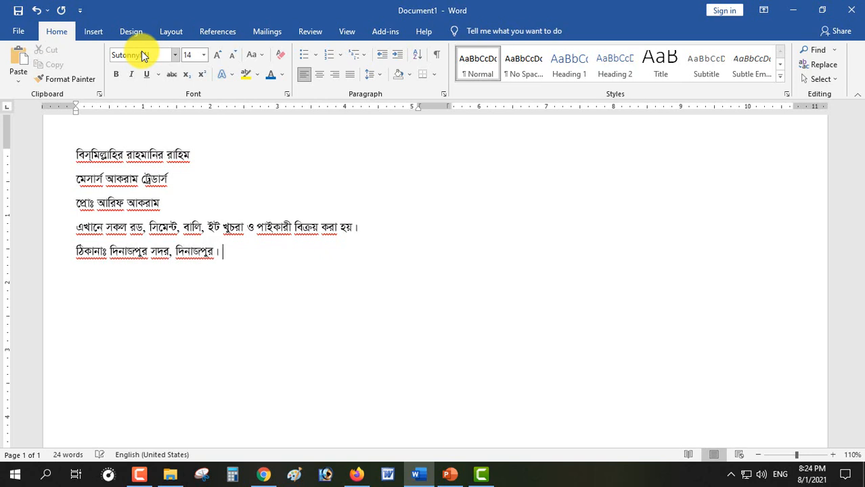
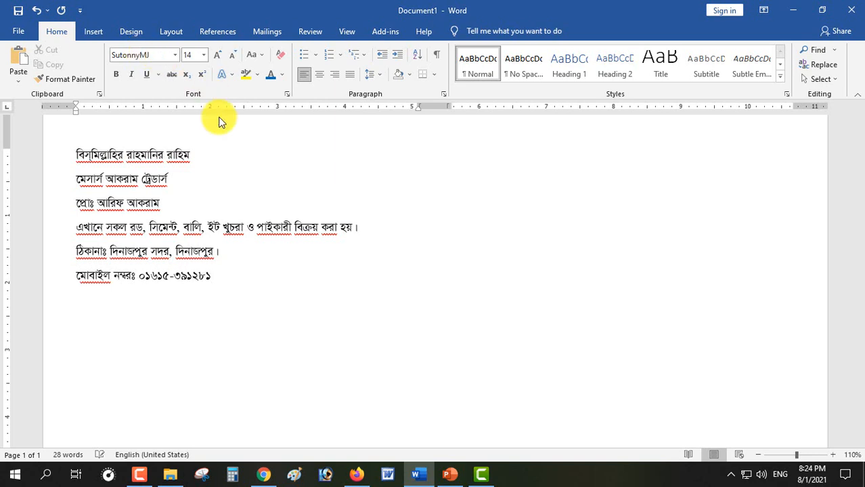
Centre all six header lines with single line spacing and 0 pt after paragraphs
drag(236, 272, 95, 148)
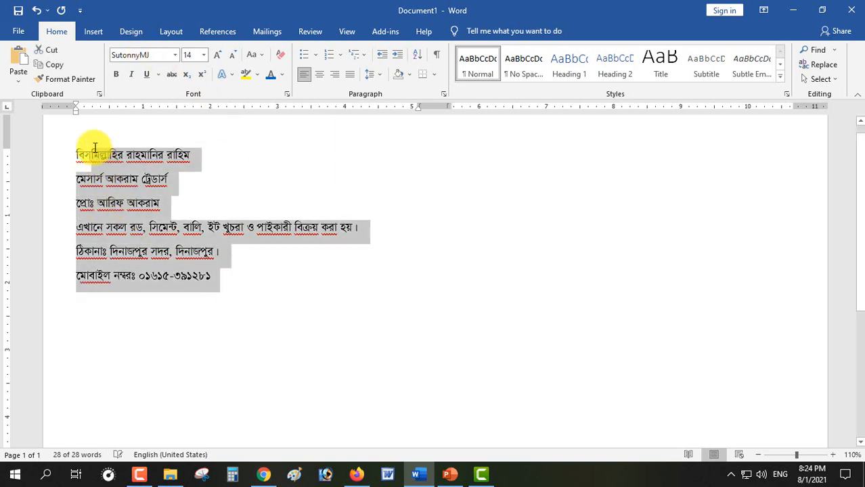
key(ctrl+e)
right_click(251, 178)
click(297, 268)
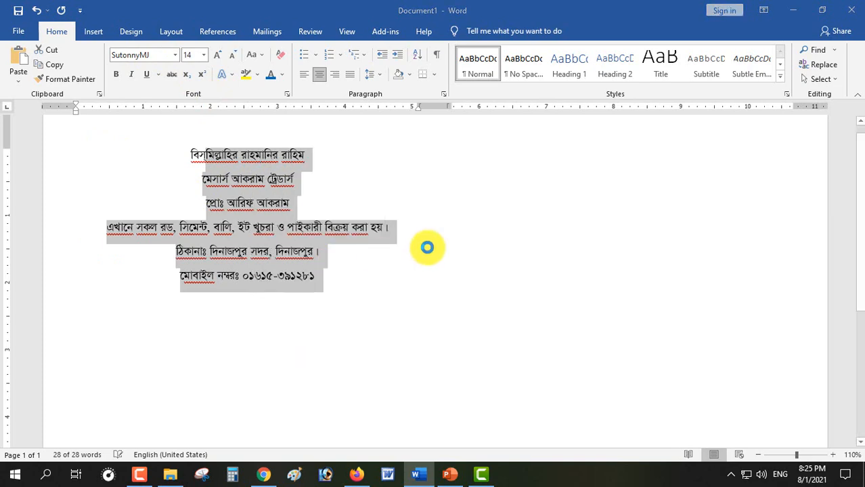
click(419, 252)
click(386, 263)
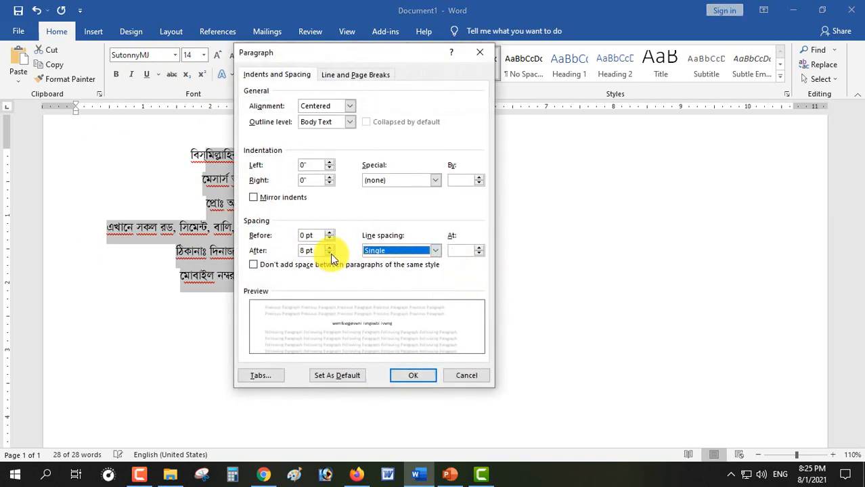
click(329, 253)
click(329, 253)
click(413, 375)
click(359, 236)
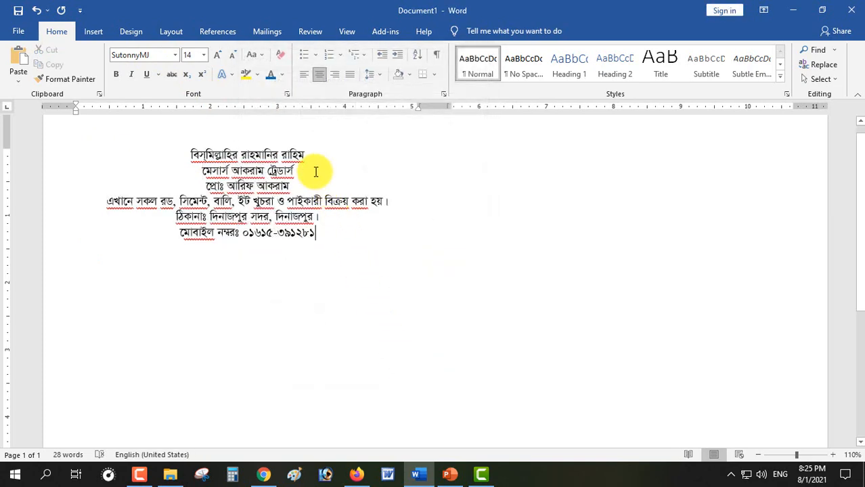
Make the shop name bold at 40 pt
drag(315, 172, 174, 172)
key(ctrl+shift+period)
key(ctrl+shift+period)
key(ctrl+shift+period)
key(ctrl+shift+period)
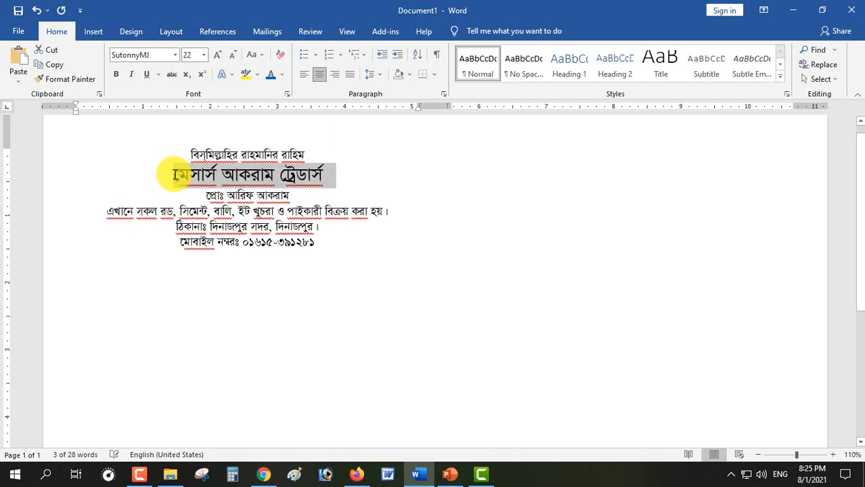
key(ctrl+bracketright)
key(ctrl+bracketright)
key(ctrl+bracketright)
key(ctrl+bracketright)
key(ctrl+bracketright)
key(ctrl+bracketright)
key(ctrl+bracketright)
key(ctrl+bracketright)
key(ctrl+bracketright)
key(ctrl+bracketright)
key(ctrl+bracketright)
key(ctrl+bracketright)
key(ctrl+bracketright)
key(ctrl+bracketright)
key(ctrl+bracketright)
key(ctrl+bracketright)
key(ctrl+bracketright)
key(ctrl+bracketright)
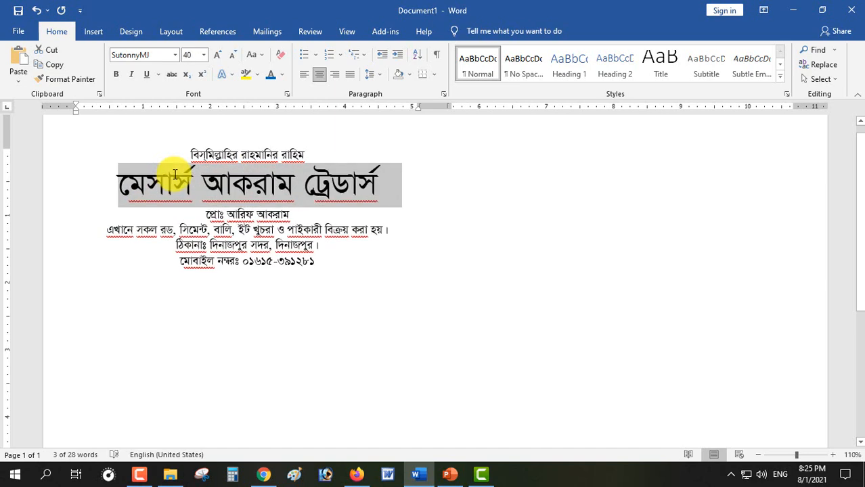
key(ctrl+b)
Add tiny size-2 spacer lines above and below the proprietor line
click(322, 218)
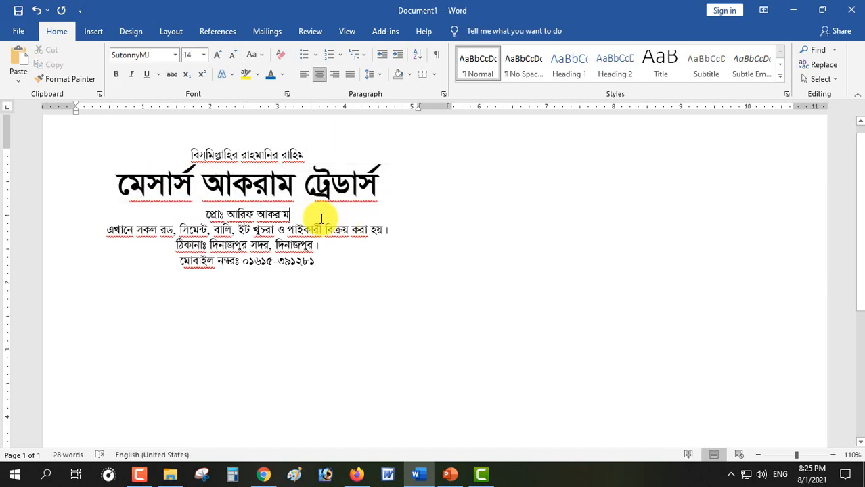
key(Return)
key(Up)
key(Home)
key(Return)
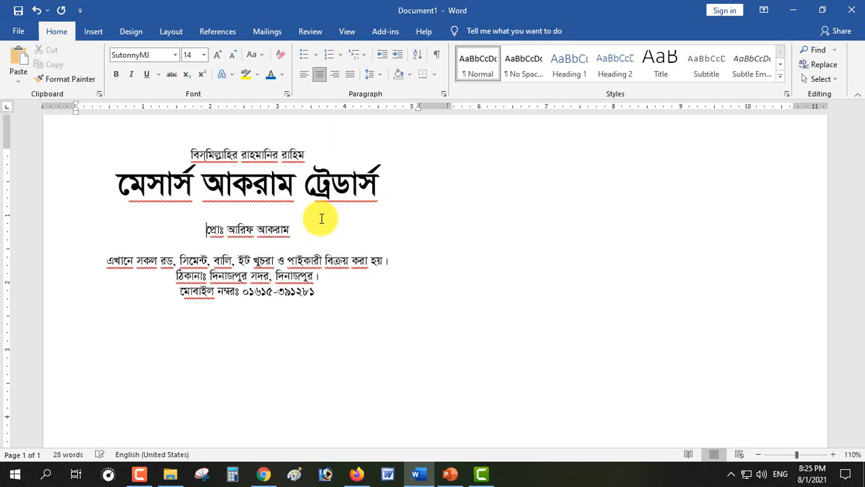
key(ctrl+[)
key(ctrl+[)
key(ctrl+[)
key(ctrl+[)
key(ctrl+[)
key(ctrl+[)
key(ctrl+[)
key(ctrl+[)
key(ctrl+[)
key(ctrl+[)
key(ctrl+[)
key(ctrl+[)
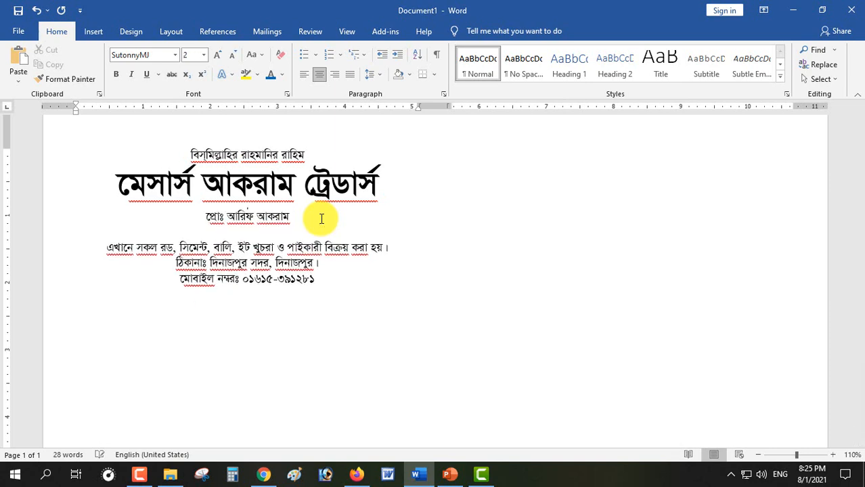
key(ctrl+[)
key(ctrl+[)
key(ctrl+[)
key(ctrl+[)
key(ctrl+[)
key(ctrl+[)
key(ctrl+[)
key(ctrl+[)
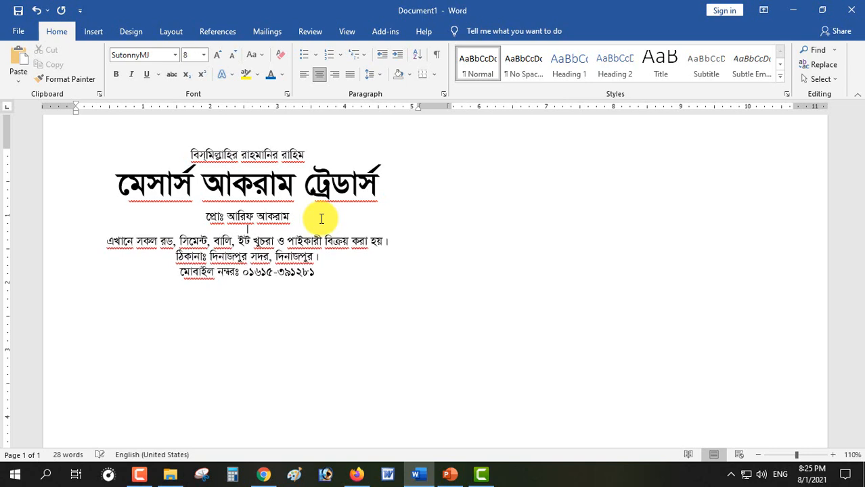
Enlarge the address, location and phone lines to 15 pt
triple_click(220, 216)
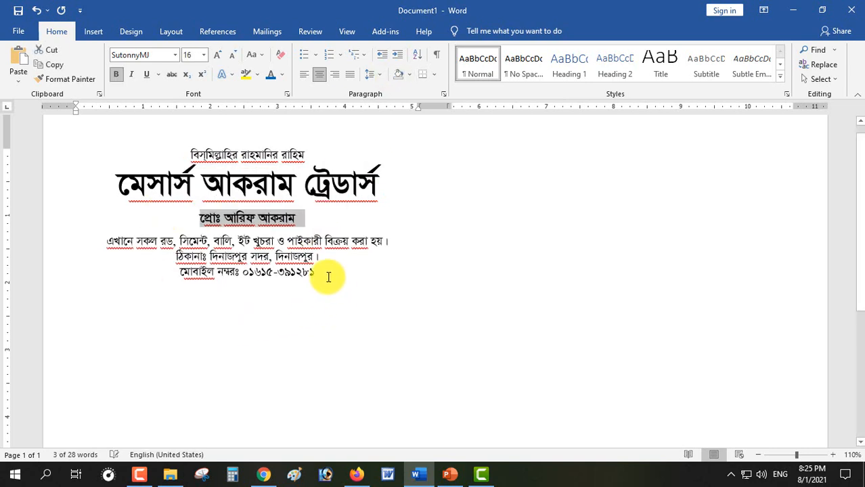
drag(328, 275, 98, 241)
key(ctrl+])
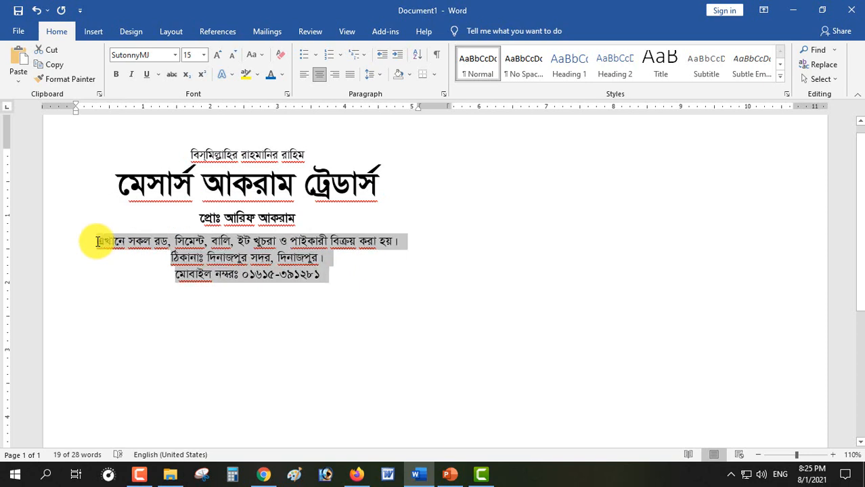
click(376, 182)
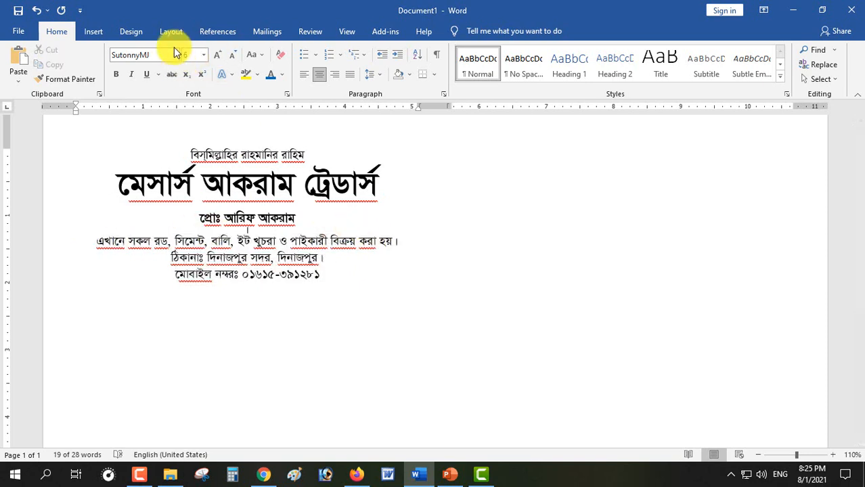
Draw a green rounded rectangle behind the proprietor line
click(101, 32)
click(167, 50)
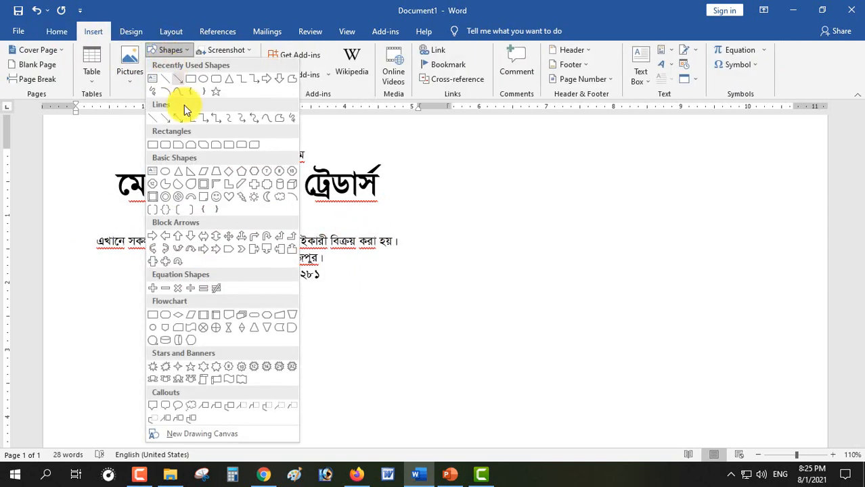
click(164, 144)
drag(195, 207, 303, 229)
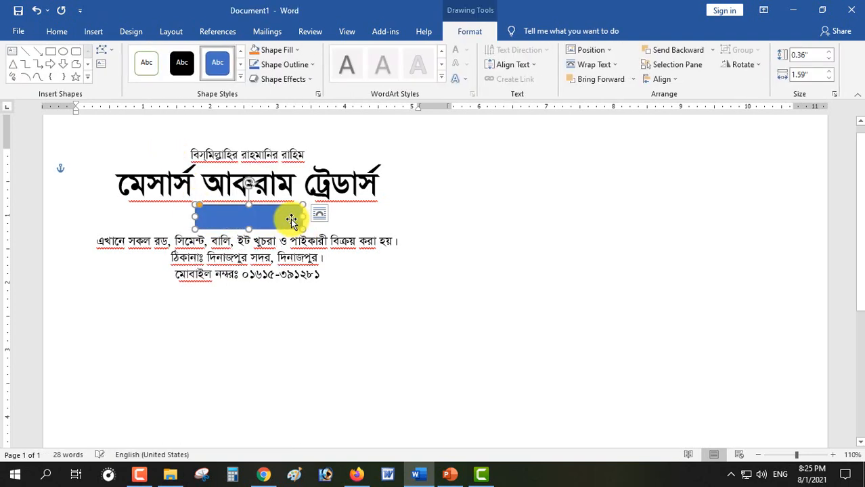
click(593, 64)
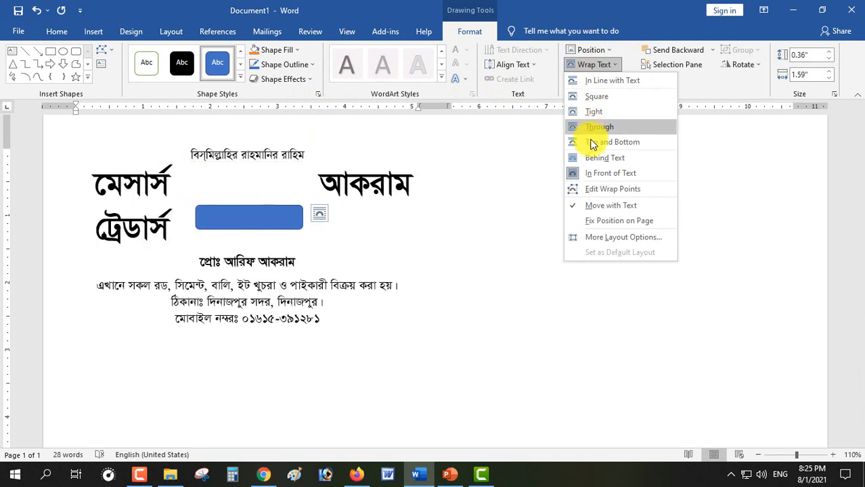
click(599, 157)
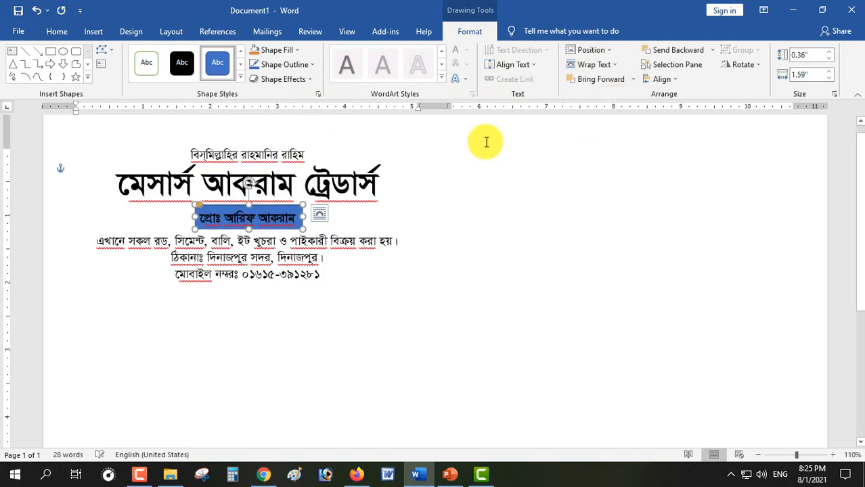
click(241, 77)
click(364, 170)
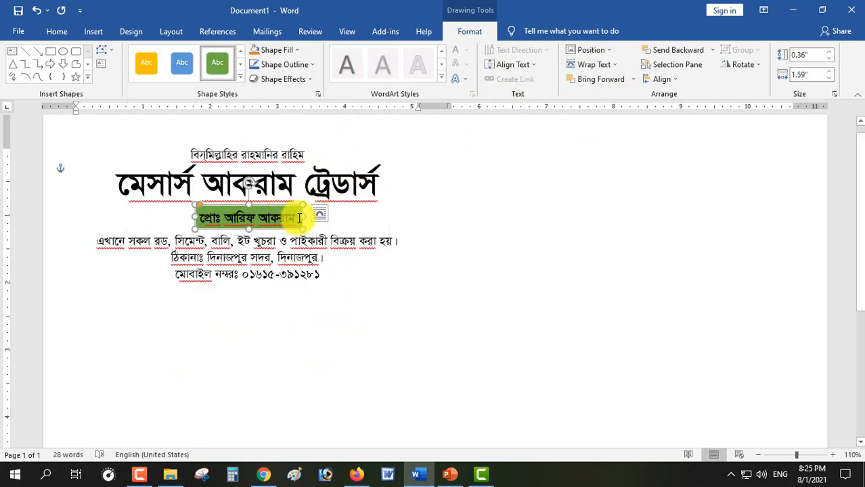
click(229, 213)
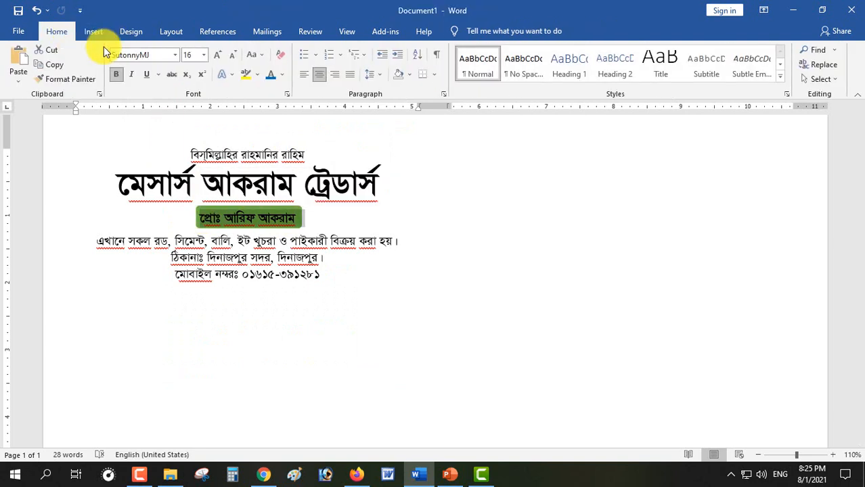
Make the proprietor text white on the green box
click(282, 75)
click(271, 120)
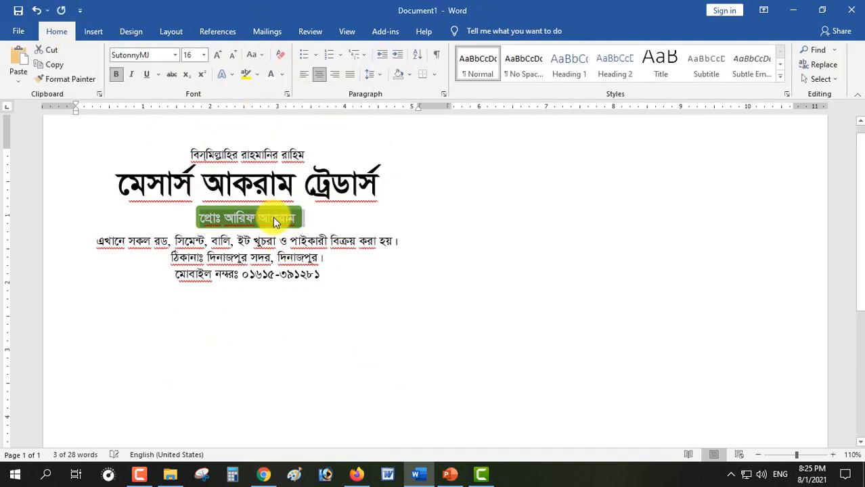
click(274, 212)
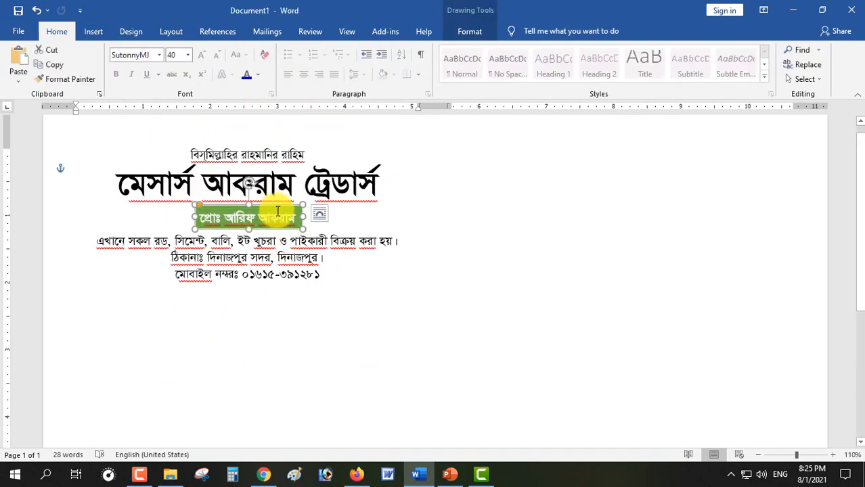
click(295, 250)
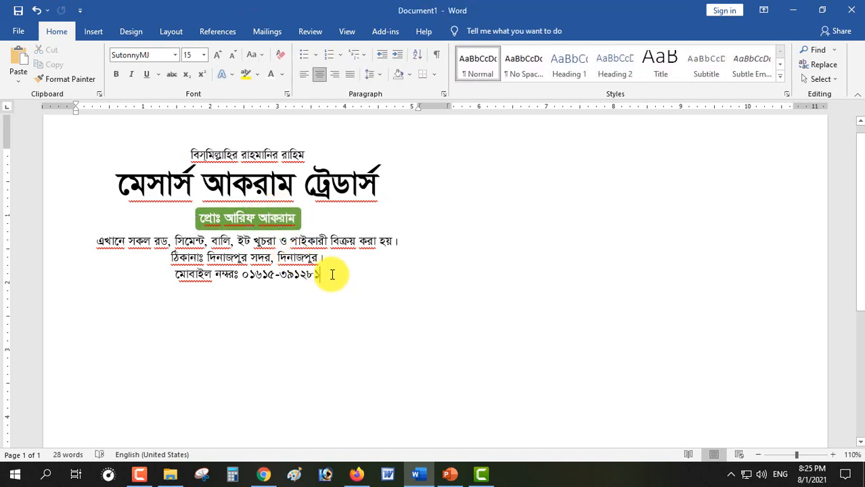
Add a right-aligned date line, then নাম and ঠিকানা lines with aligned colons and dashed blanks
key(Return)
key(ctrl+l)
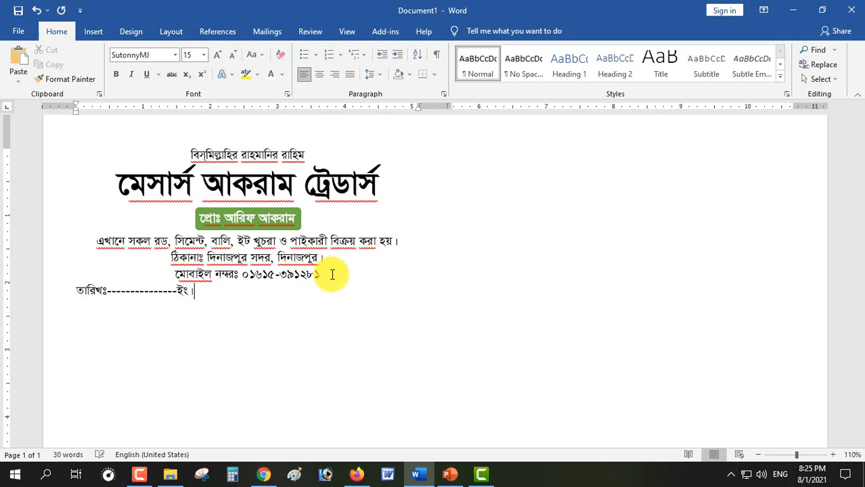
key(ctrl+r)
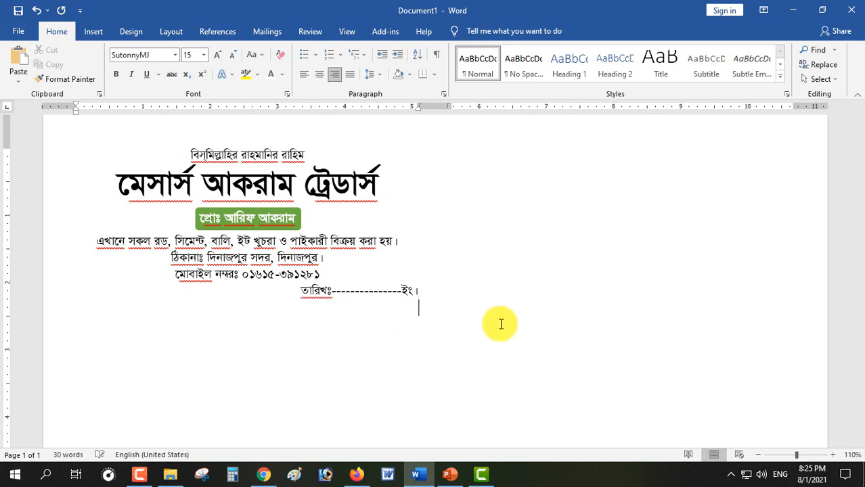
key(Return)
key(ctrl+l)
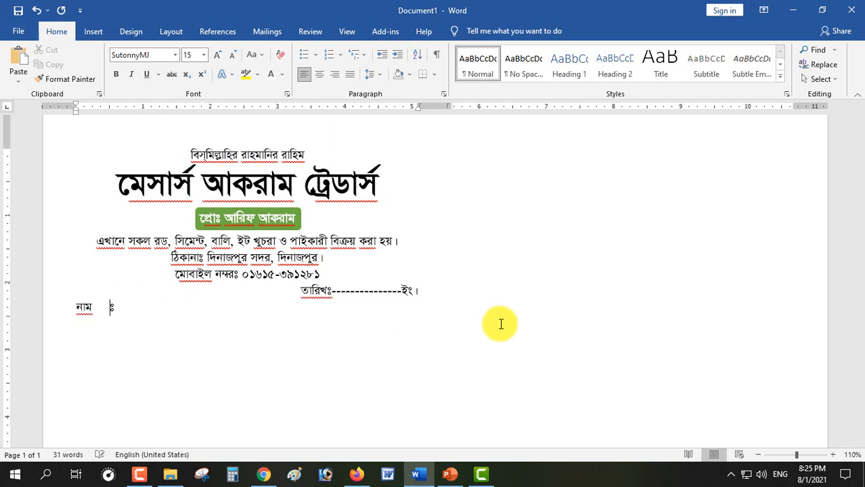
text(নাম	ঃ----------------------------------------------------------------------)
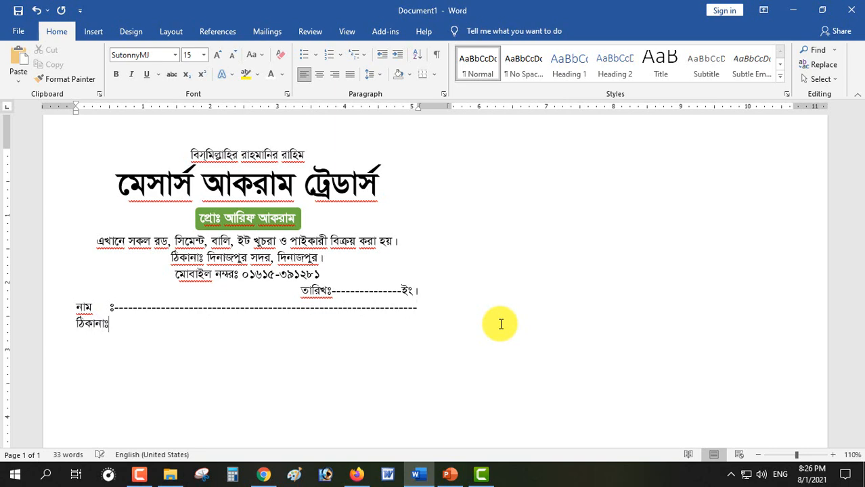
key(Left)
key(Tab)
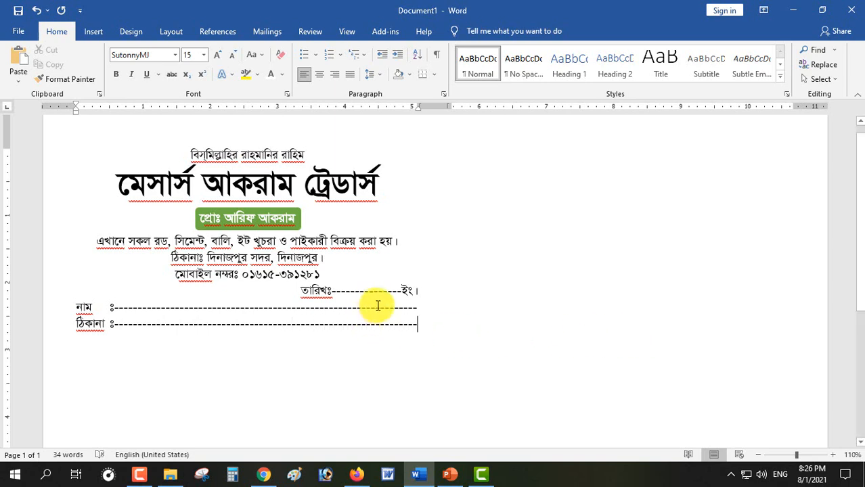
scroll(258, 284, up, 1)
Colour the tagline, address, mobile, date, নাম and ঠিকানা lines blue
drag(428, 290, 66, 235)
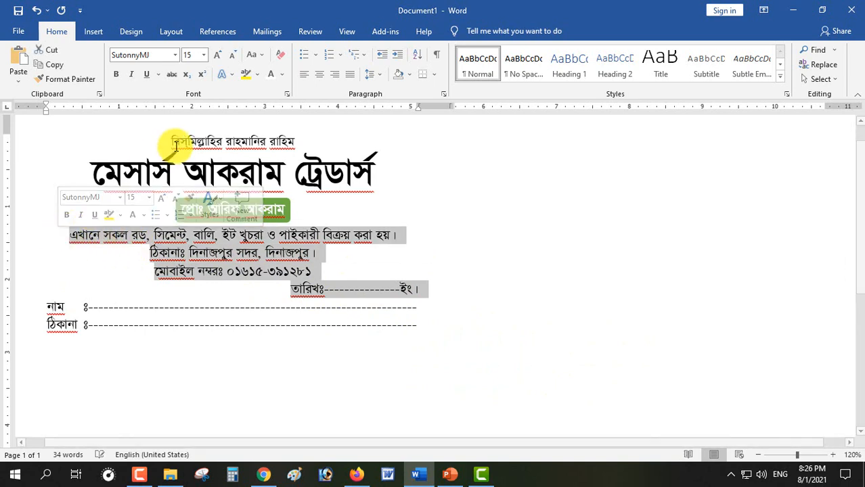
click(281, 75)
click(270, 214)
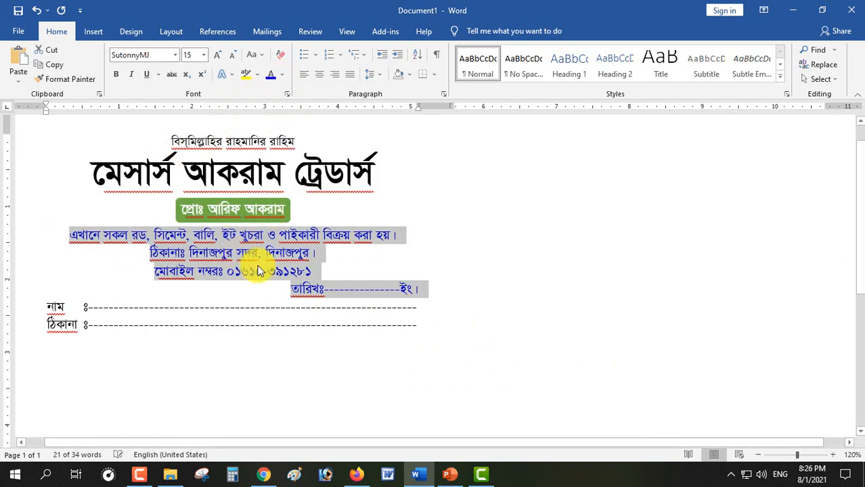
click(354, 289)
drag(63, 309, 84, 325)
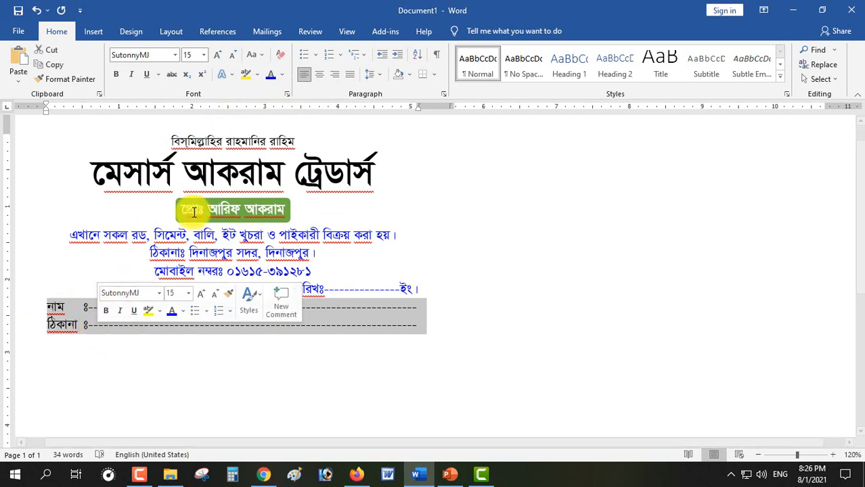
click(270, 74)
click(210, 328)
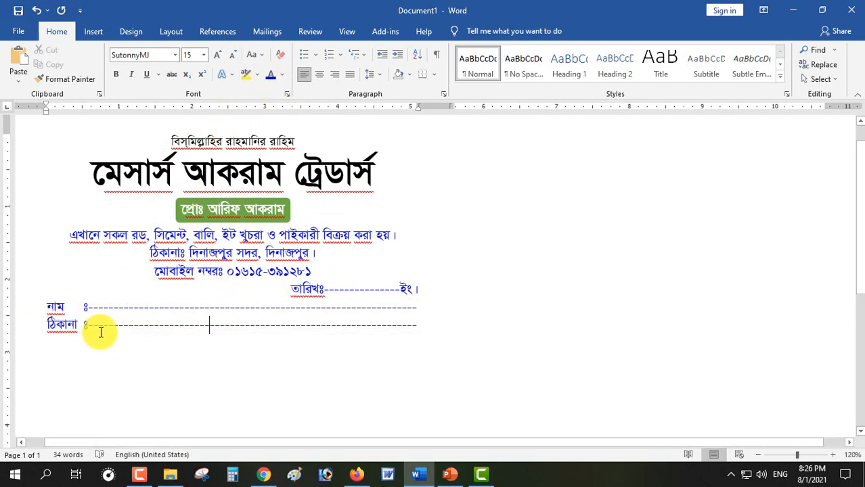
Give the নাম and ঠিকানা lines 1.5 line spacing
drag(42, 304, 96, 333)
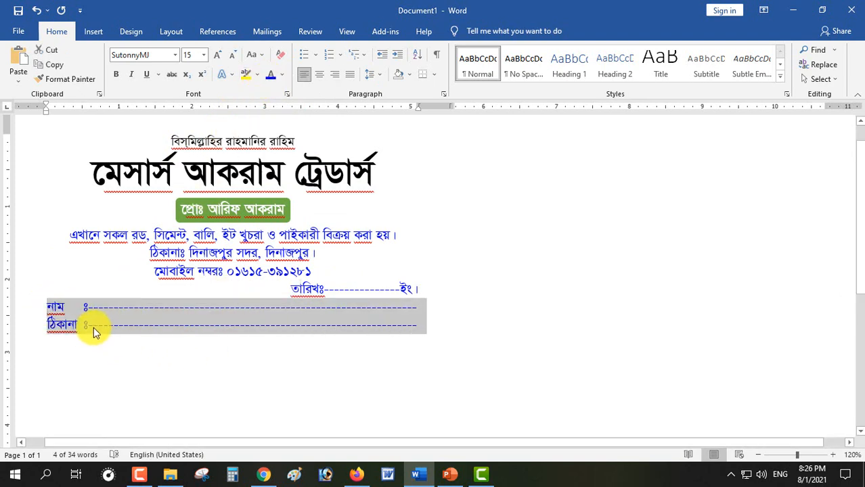
key(ctrl+5)
click(72, 366)
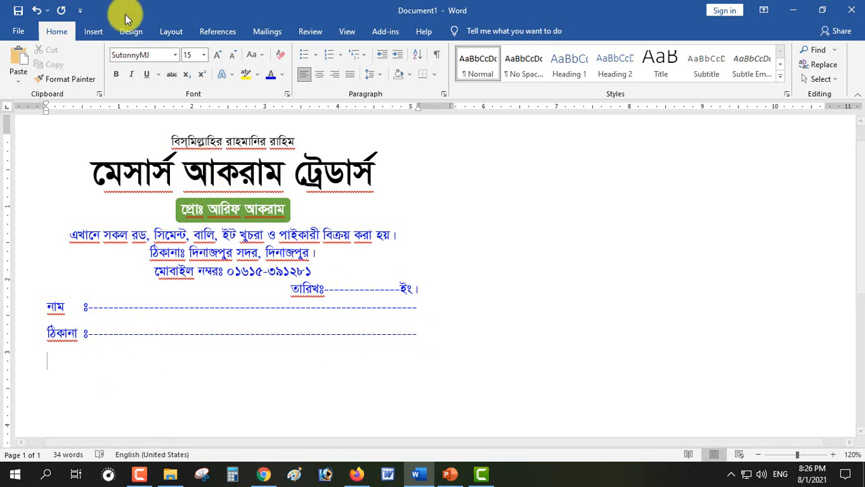
click(93, 32)
Insert a 5x1 table and fill its cells with ক্রমিক নং, বিবরণ, পরিমাণ, দর, টাকা
click(92, 82)
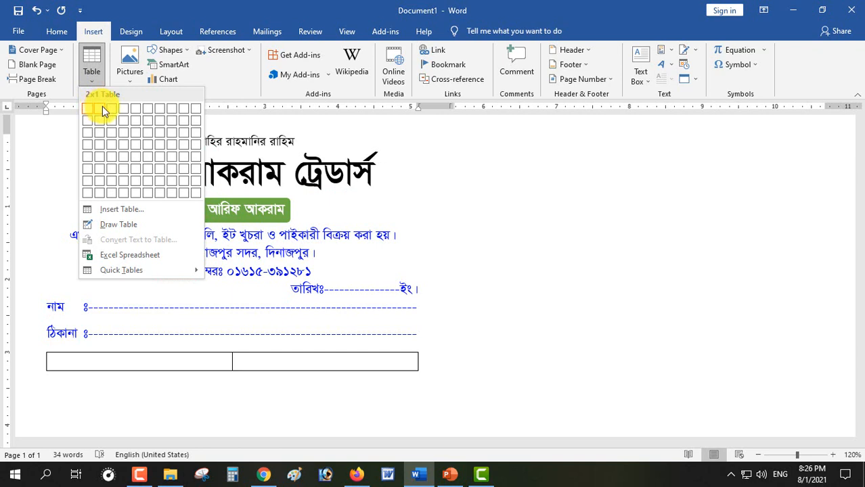
click(138, 115)
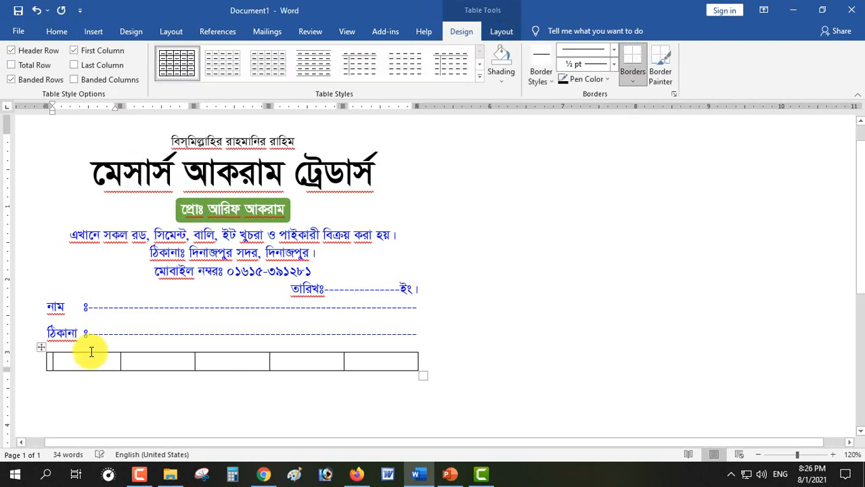
text(ক্রমি)
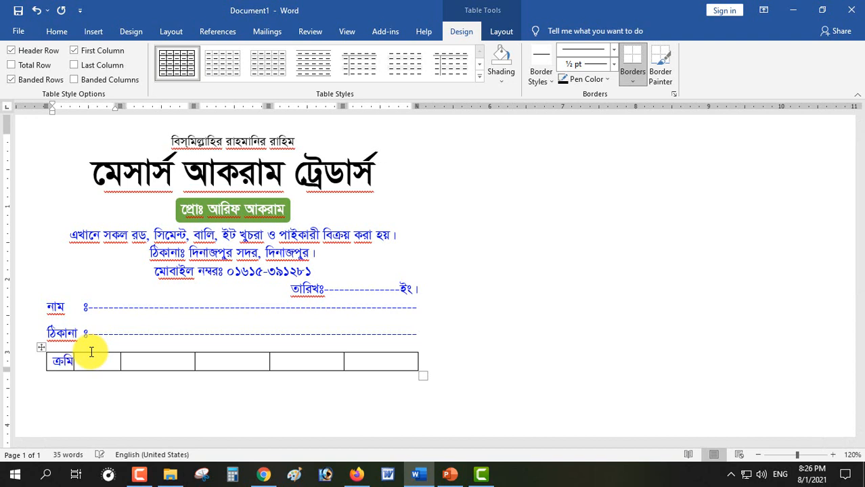
text(ক নং)
key(Tab)
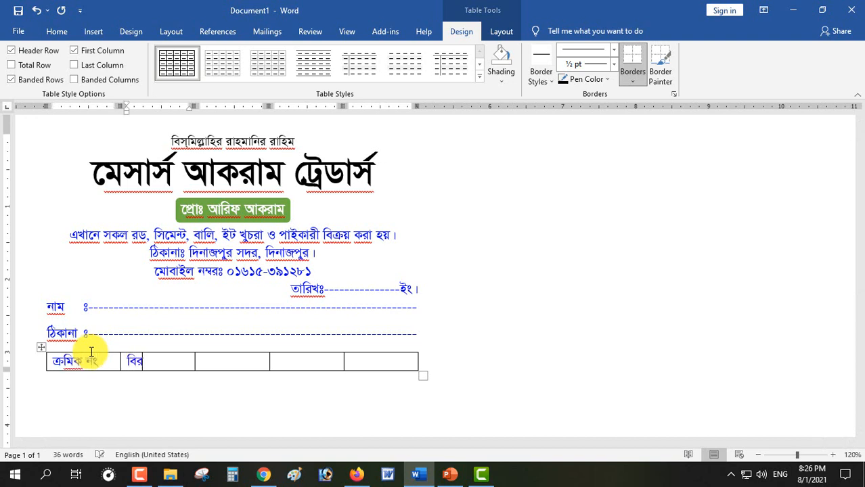
key(Tab)
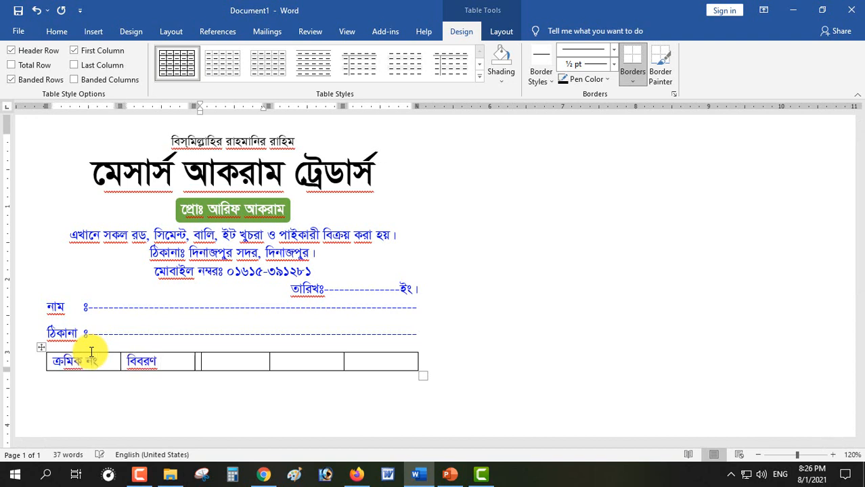
text(পরিমাণ)
key(Tab)
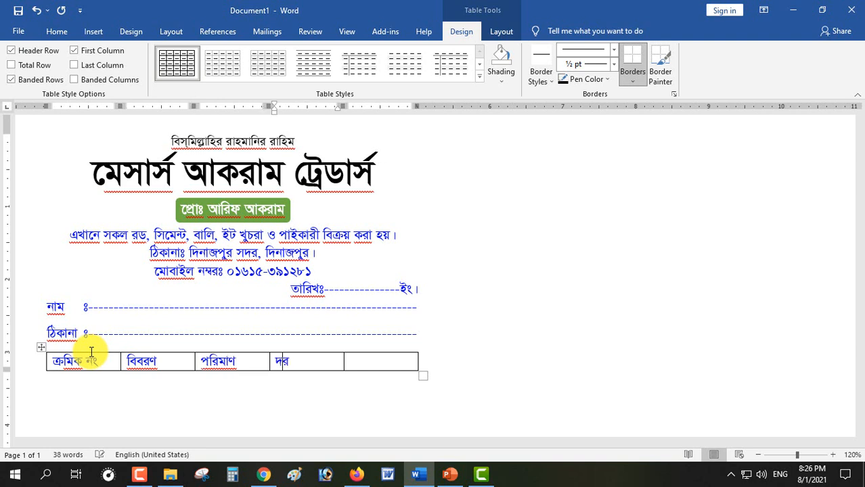
text(দর)
key(Tab)
key(Tab)
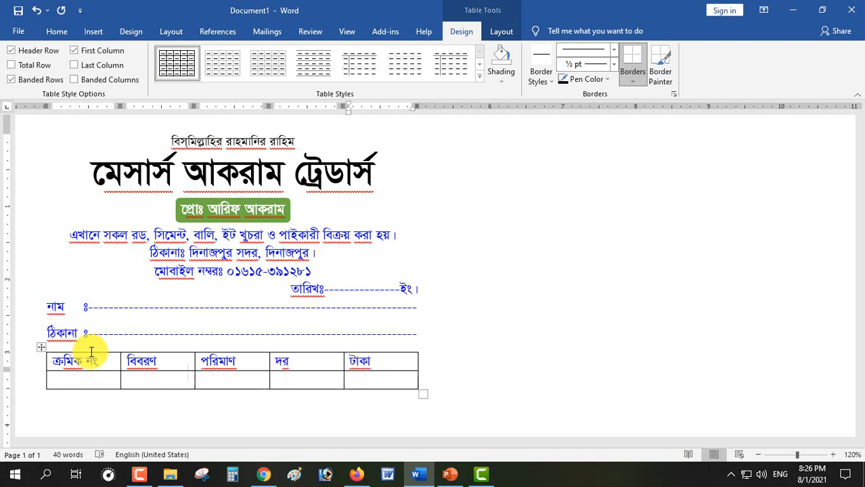
Narrow ক্রমিক নং, widen বিবরণ, পরিমাণ and the table, and centre the header labels
drag(119, 378, 95, 377)
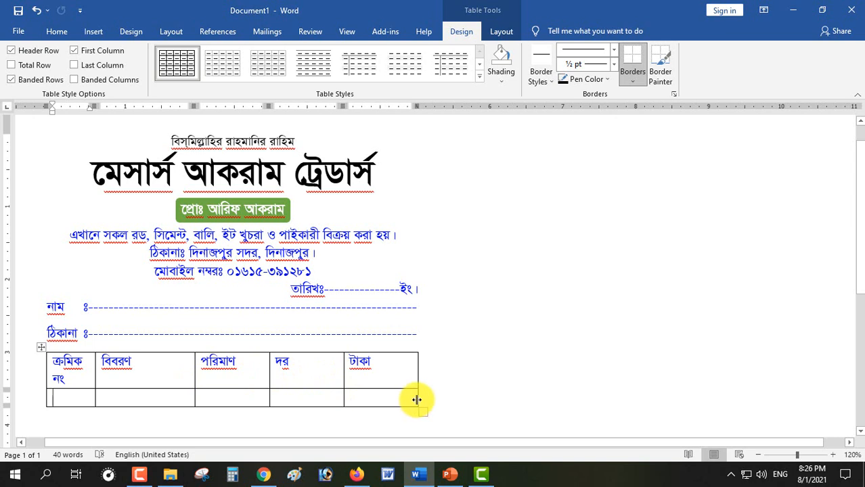
drag(416, 400, 420, 398)
drag(343, 392, 367, 393)
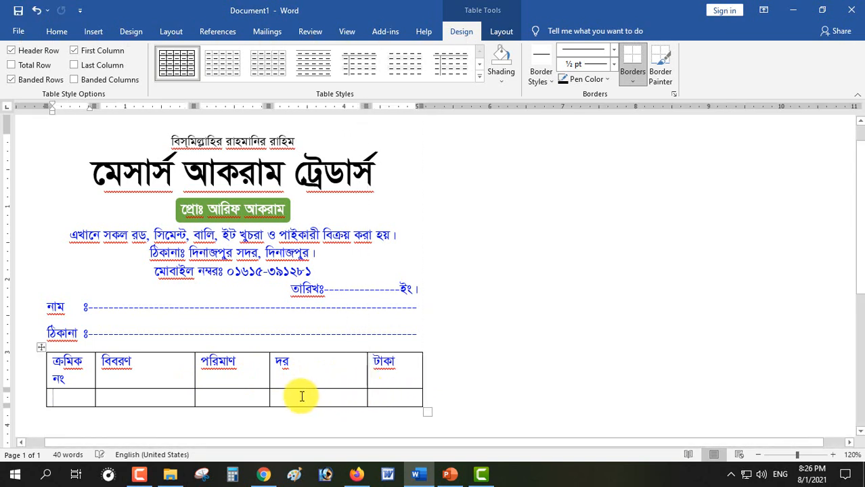
drag(272, 394, 312, 394)
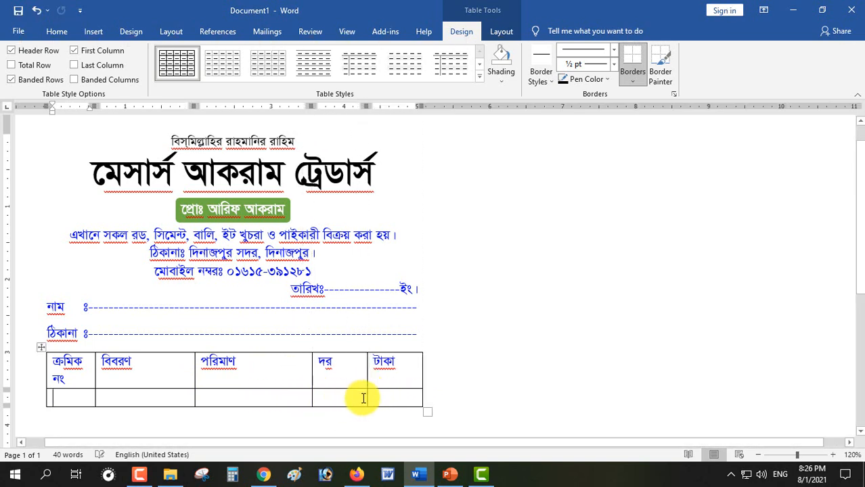
drag(366, 398, 355, 394)
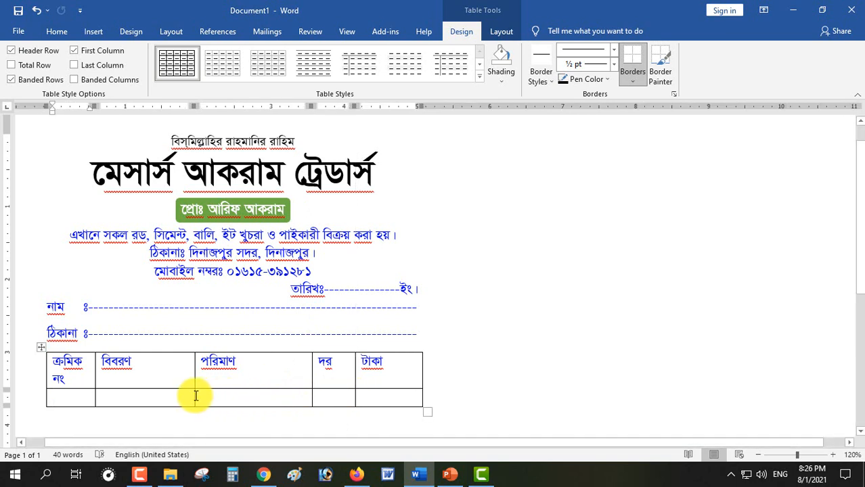
drag(195, 394, 262, 396)
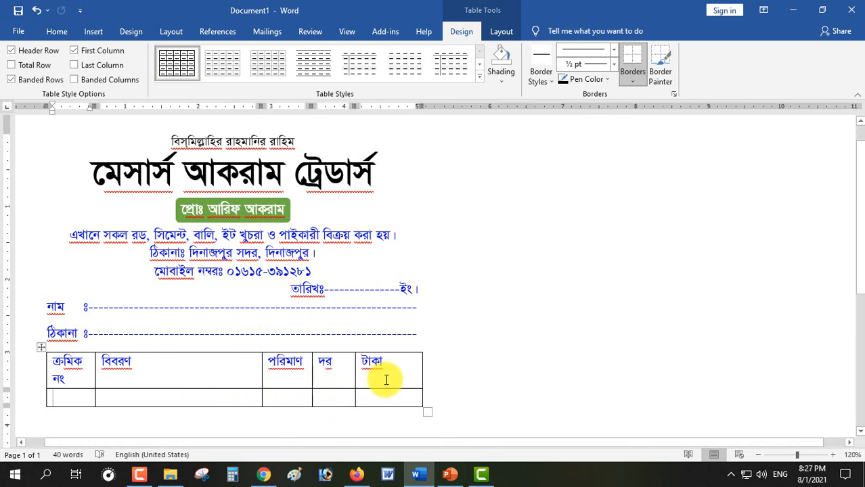
drag(387, 378, 59, 373)
key(ctrl+e)
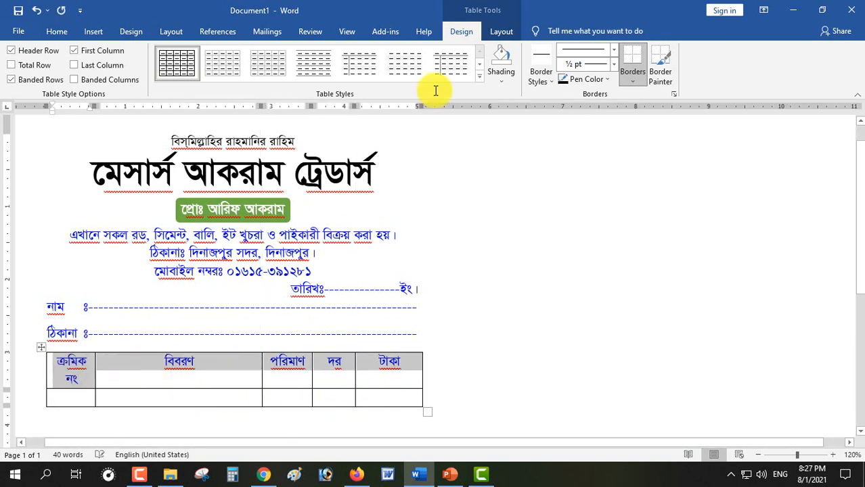
Centre the header labels vertically and stretch the second row tall with blank lines
click(501, 32)
click(623, 64)
scroll(212, 350, down, 5)
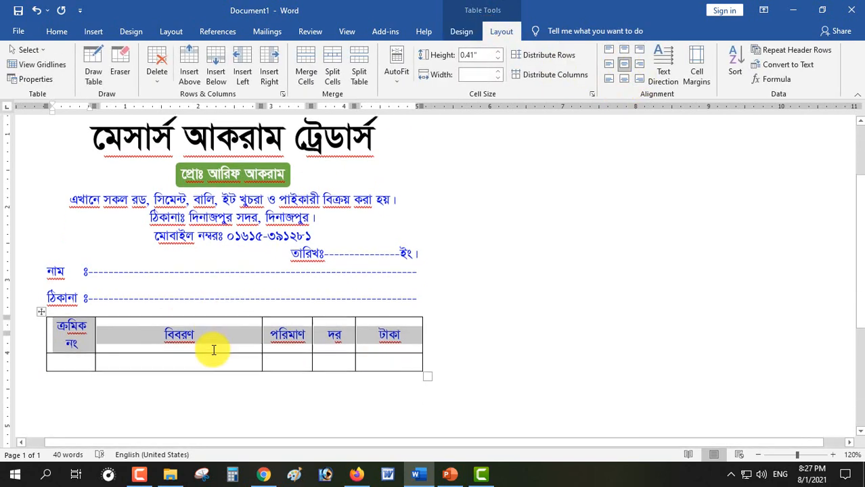
click(144, 213)
key(Tab)
key(Tab)
key(Tab)
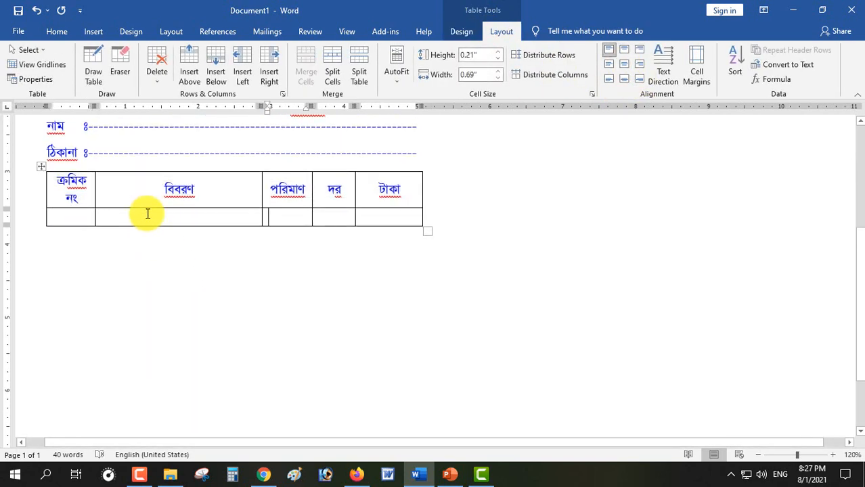
key(Tab)
click(143, 218)
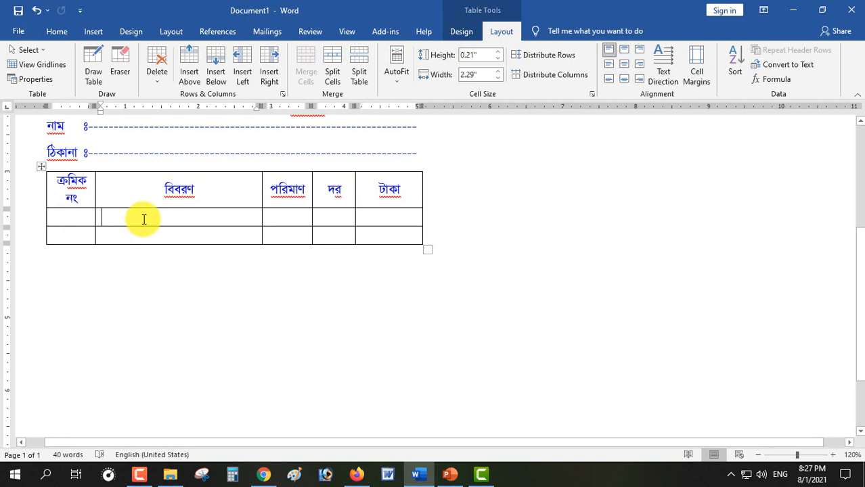
key(Return)
key(Return)
key(Return)
key(Return)
key(Return)
key(Return)
key(Return)
key(Return)
key(Return)
key(Return)
key(Return)
key(Return)
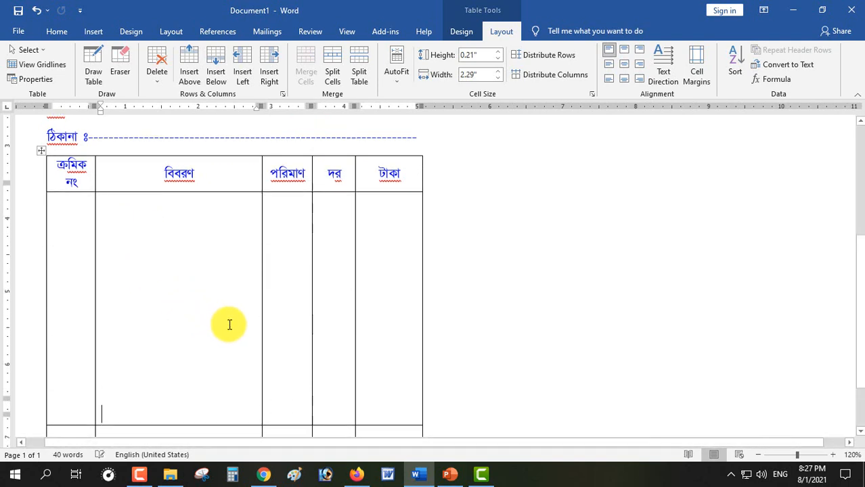
key(Return)
key(Return)
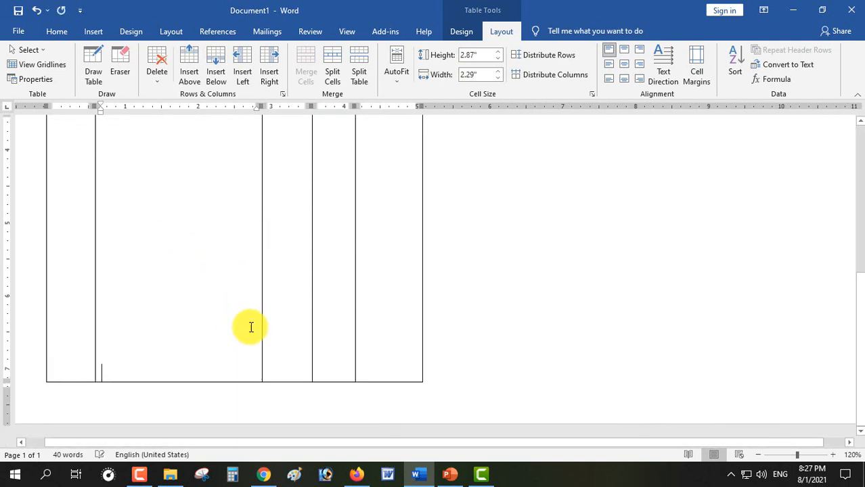
key(BackSpace)
key(BackSpace)
scroll(291, 303, up, 5)
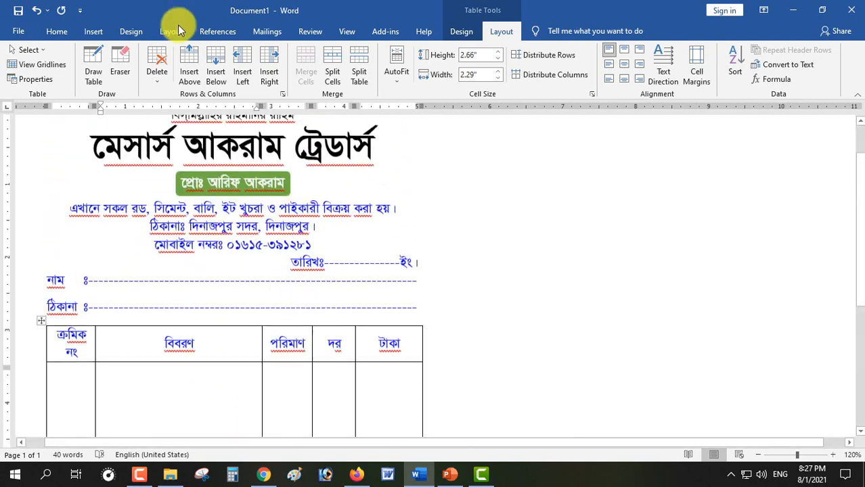
Look over the table grid, paper size and margin presets without changing anything
click(91, 31)
click(90, 67)
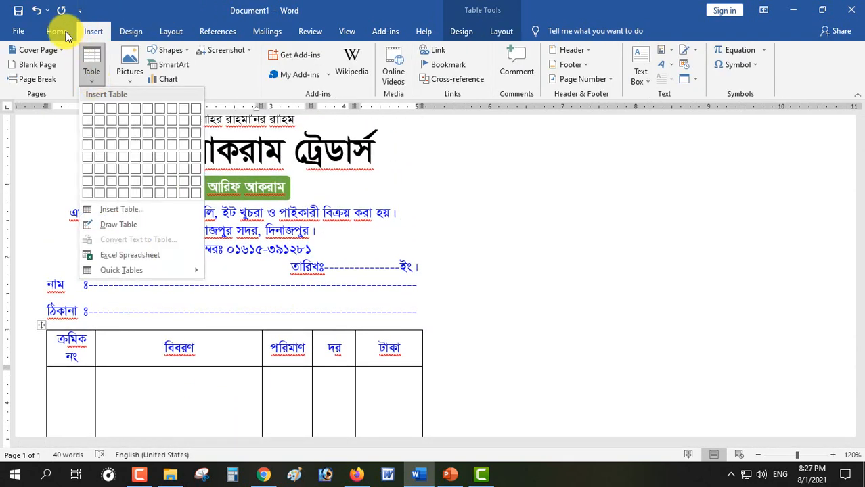
click(58, 31)
click(172, 32)
click(92, 71)
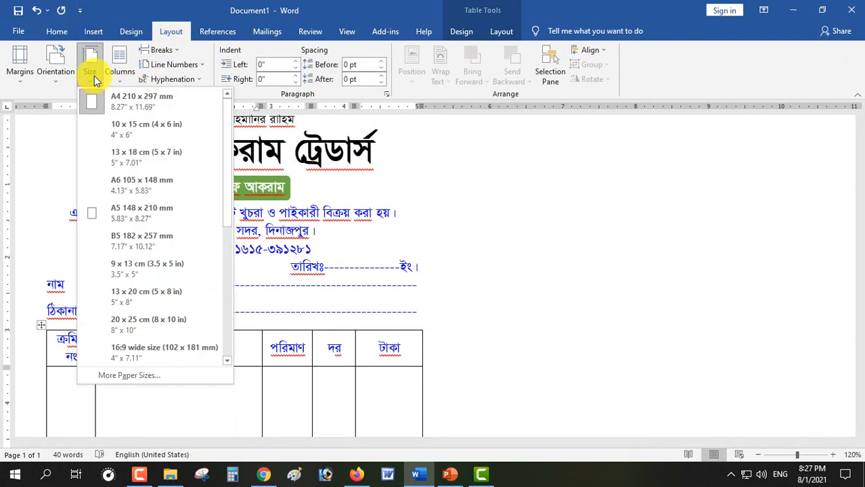
click(20, 72)
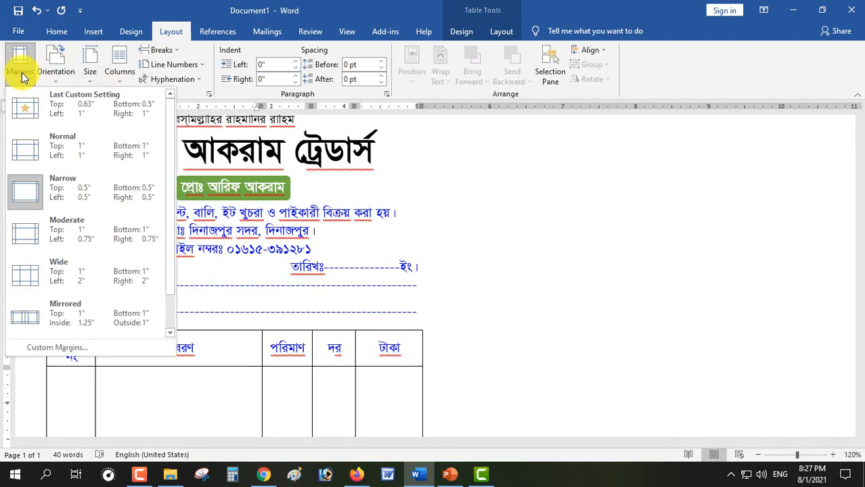
click(23, 77)
click(227, 345)
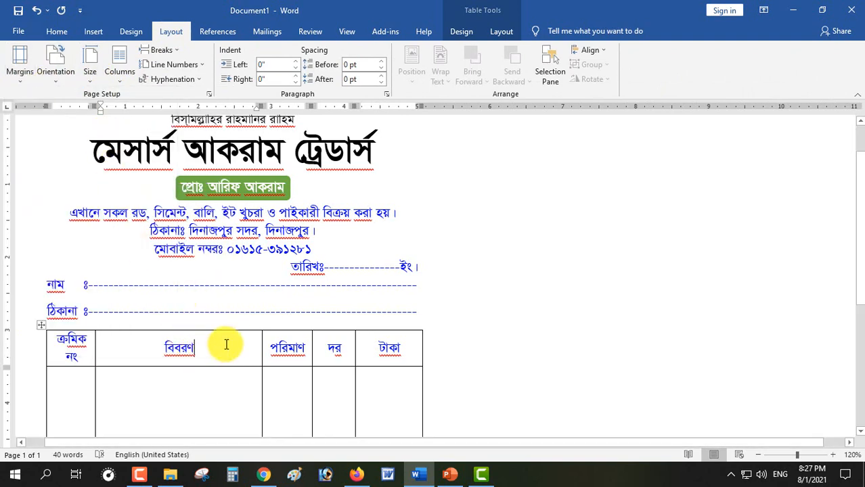
scroll(227, 345, down, 1)
ctrl+scroll(235, 340, down, 4)
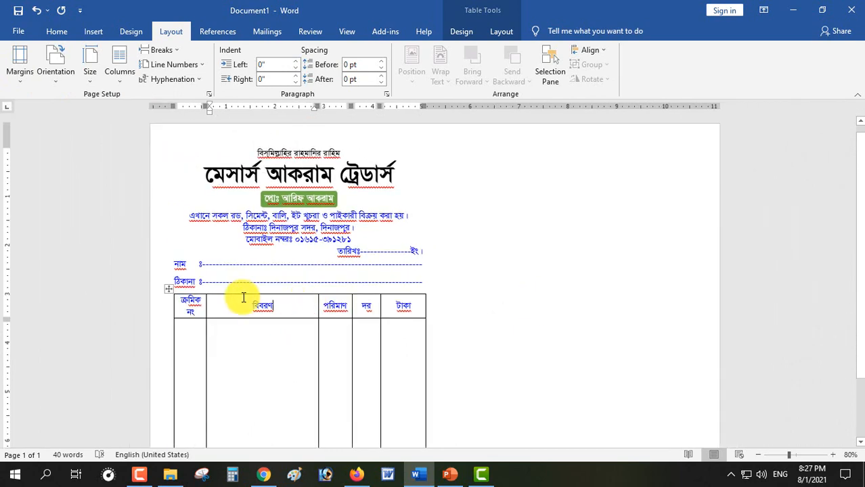
Merge the বিবরণ body cells into one tall cell
scroll(223, 290, down, 2)
click(168, 220)
click(212, 291)
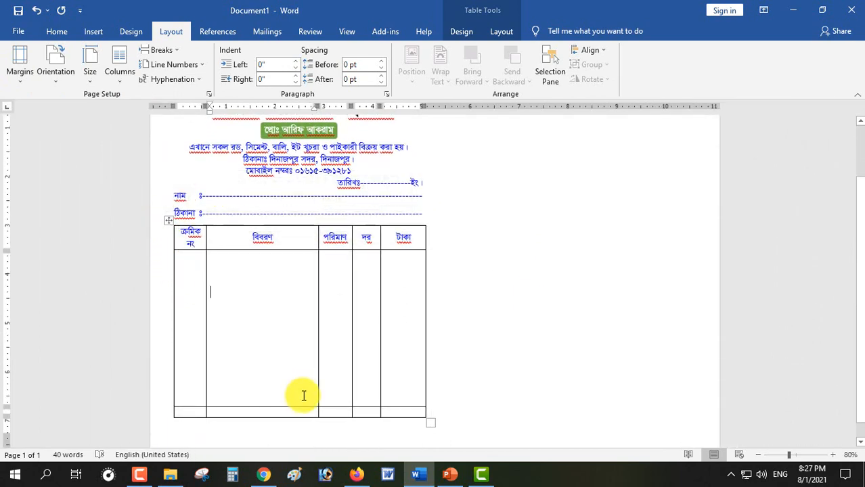
scroll(304, 396, down, 1)
drag(228, 379, 229, 392)
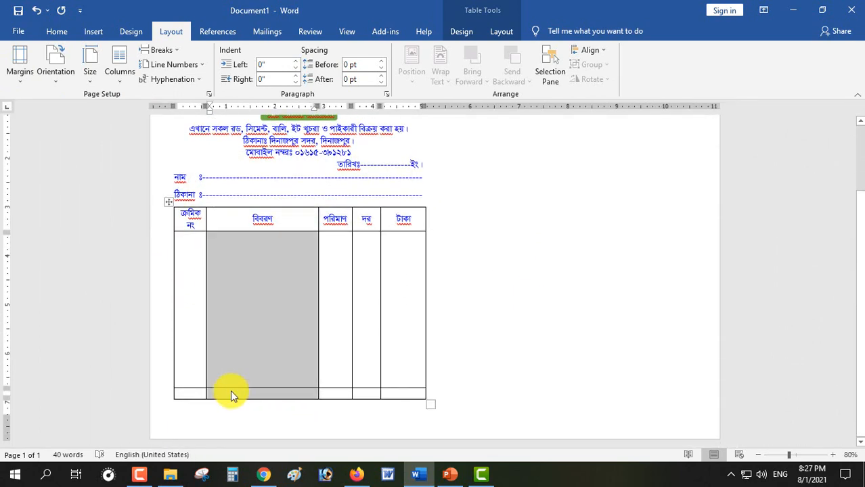
right_click(231, 396)
click(276, 320)
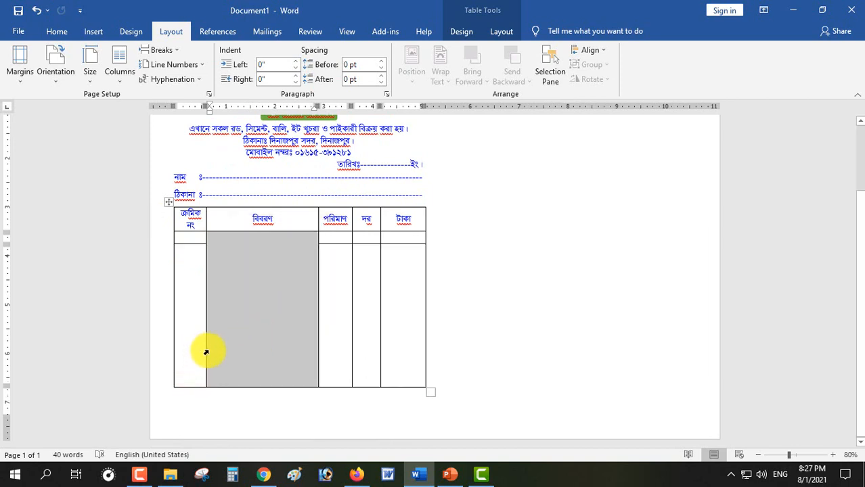
click(249, 377)
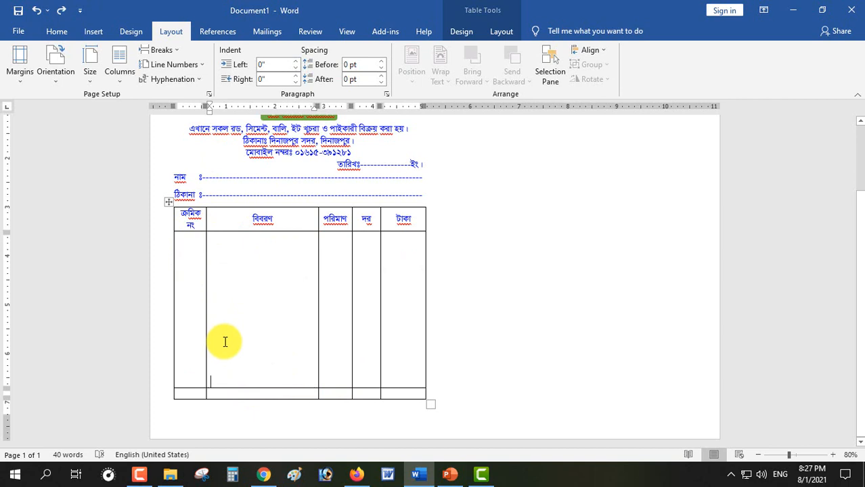
drag(272, 328, 268, 387)
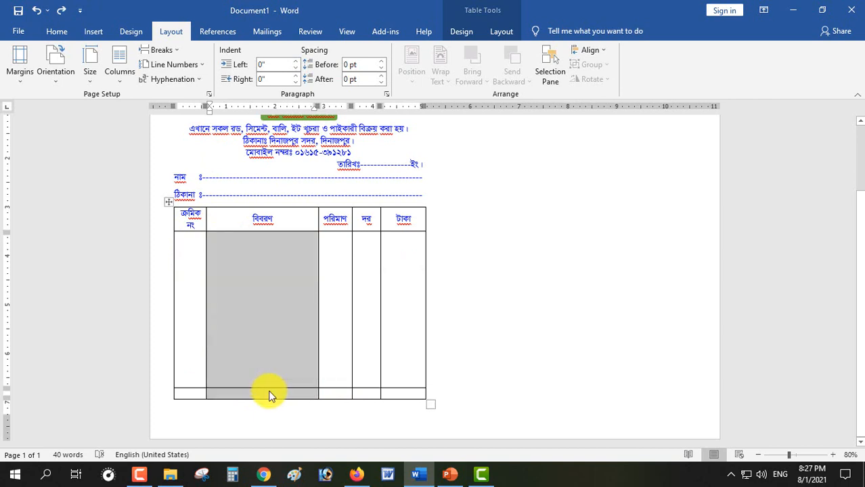
right_click(268, 395)
click(310, 323)
Merge the body cells of the ক্রমিক নং, পরিমাণ and দর columns
click(197, 245)
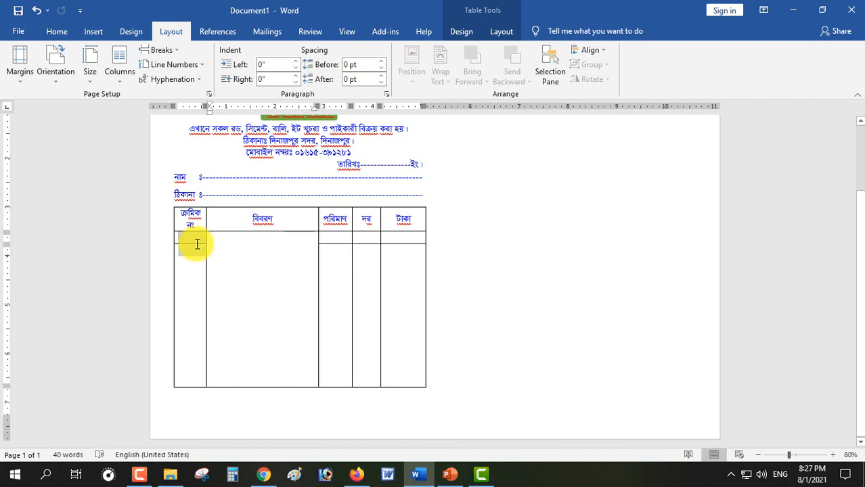
right_click(197, 244)
click(228, 332)
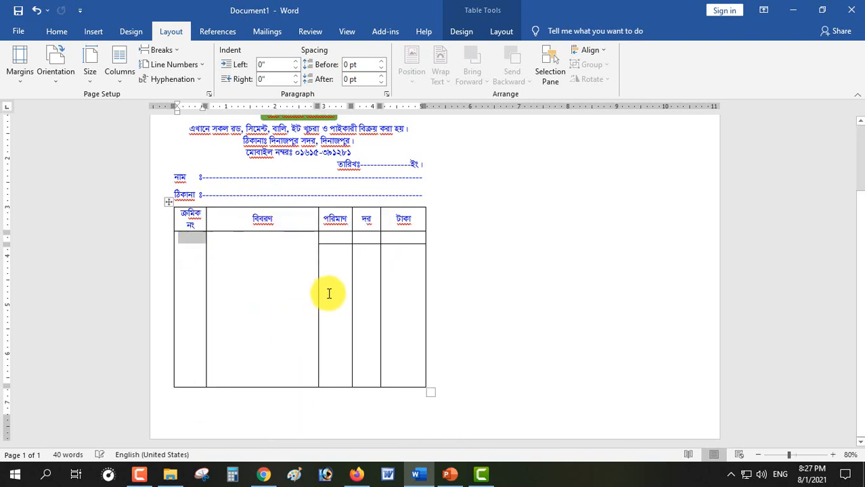
drag(330, 240, 332, 250)
right_click(332, 251)
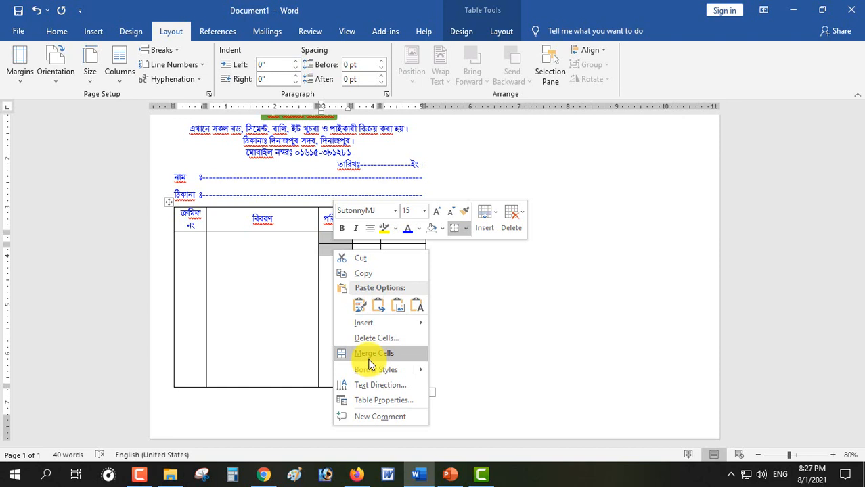
click(368, 357)
drag(368, 239, 367, 249)
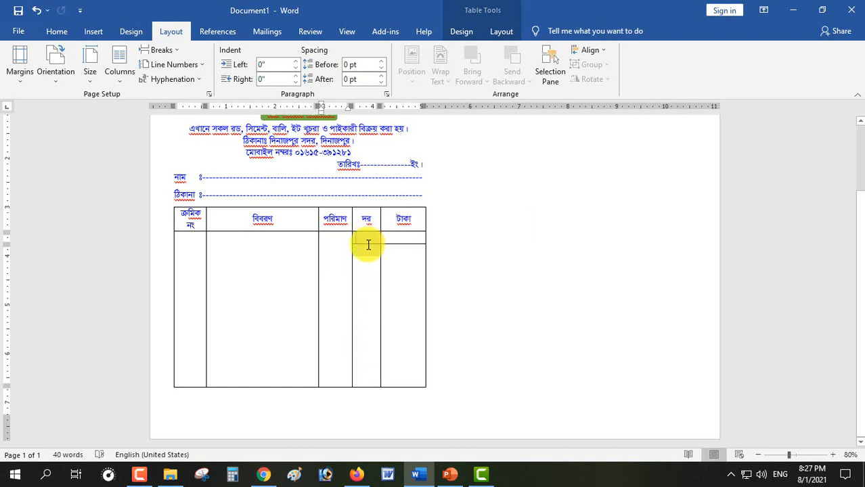
right_click(369, 248)
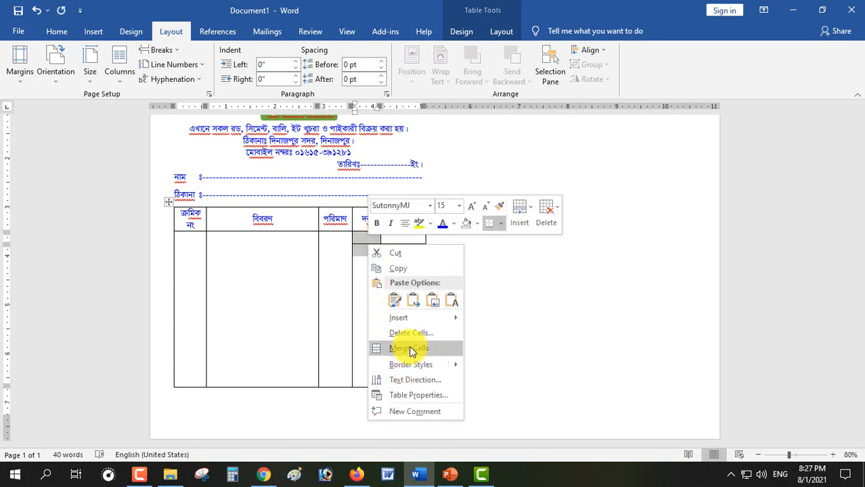
click(376, 348)
Lengthen the টাকা cell with blank lines
key(Return)
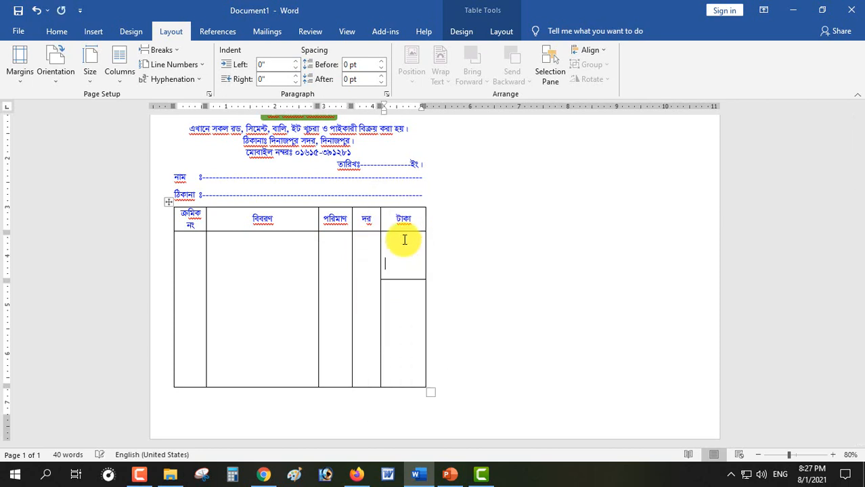
key(Return)
key(Return)
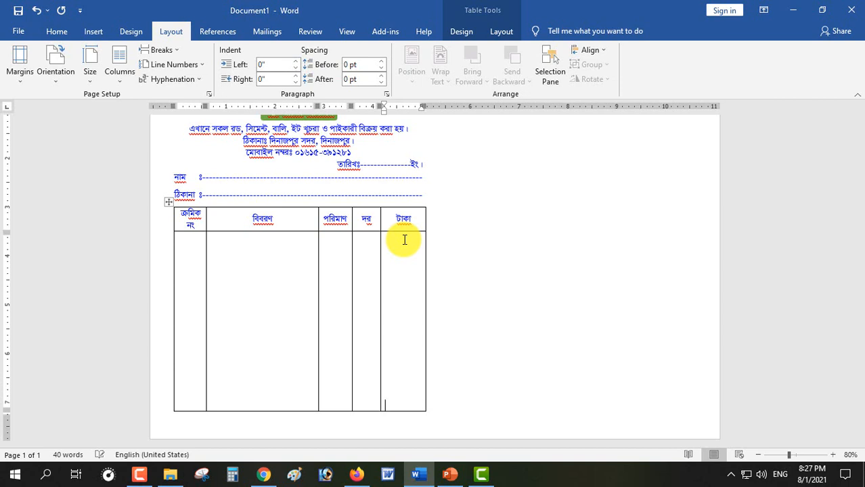
key(ctrl+z)
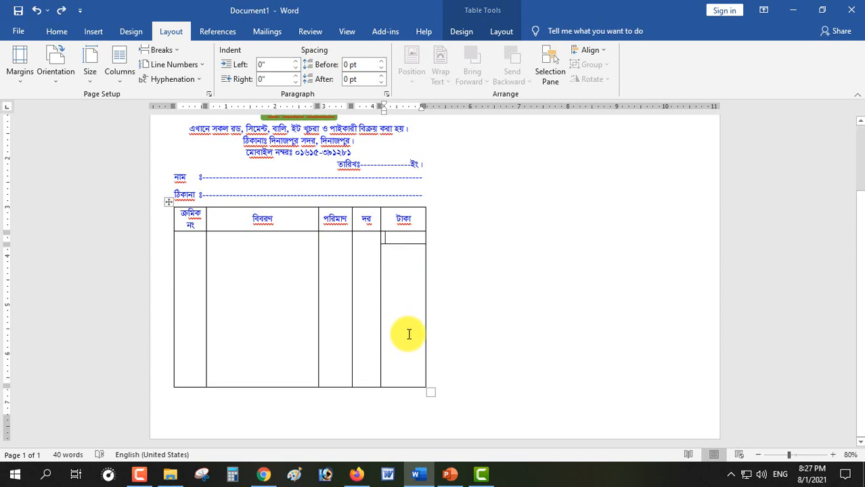
key(Return)
key(Return)
key(Return)
key(Return)
key(Return)
key(Return)
key(Return)
key(Return)
key(Return)
key(Return)
key(Return)
key(Return)
key(Return)
key(Return)
key(Return)
key(Return)
Delete the overflowing blank lines in the টাকা column to leave a small total cell
scroll(408, 335, down, 1)
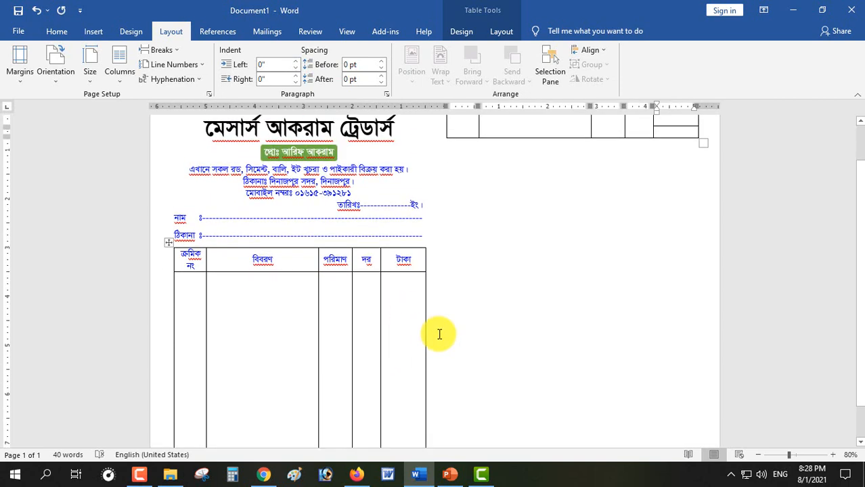
key(BackSpace)
key(BackSpace)
key(BackSpace)
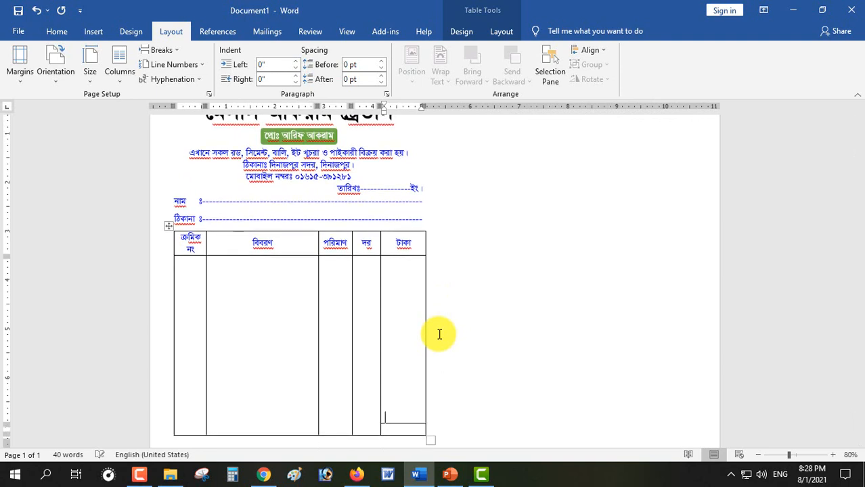
scroll(414, 323, down, 1)
scroll(400, 350, up, 2)
scroll(400, 350, down, 2)
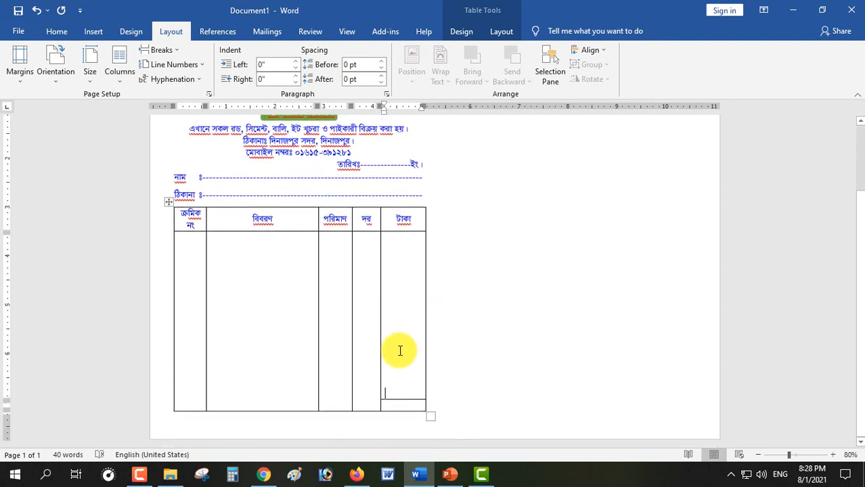
key(BackSpace)
Type the dashed কথায়ঃ line on the empty line below the table
click(313, 415)
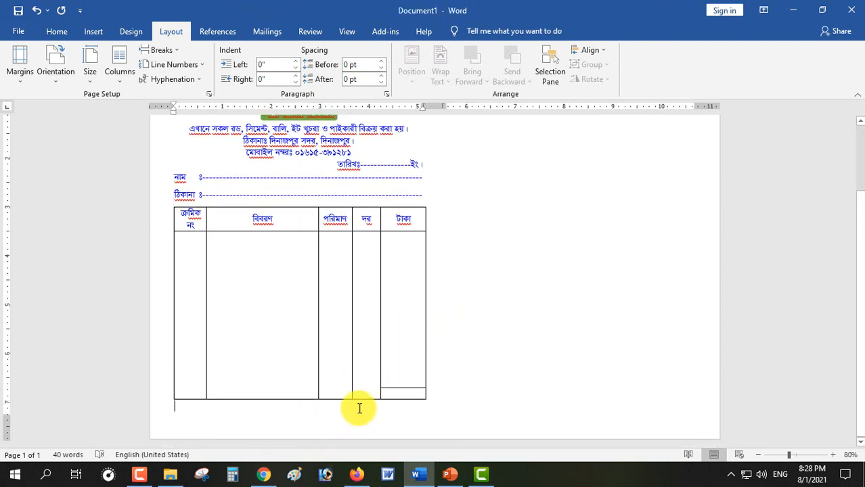
scroll(365, 405, up, 1)
text(ব)
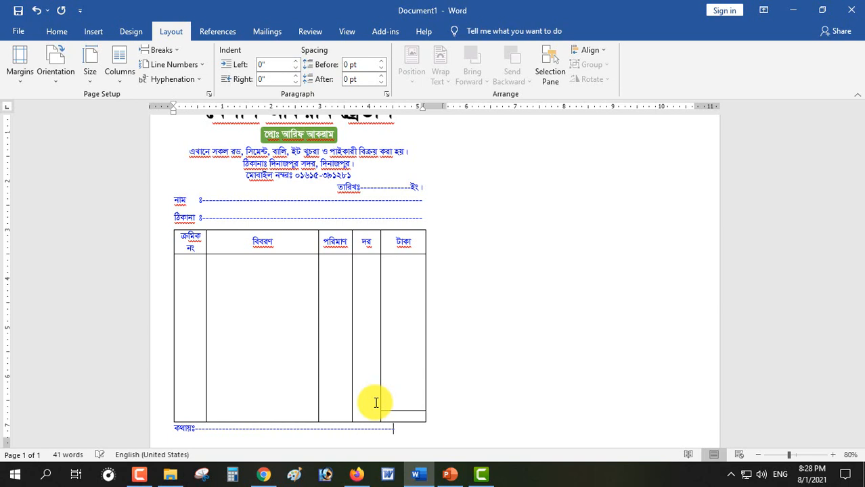
key(Return)
key(ctrl+z)
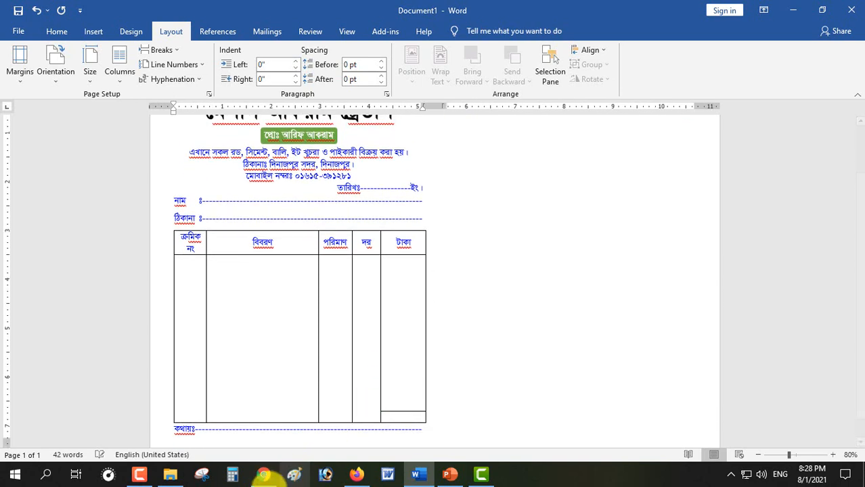
double_click(177, 429)
click(176, 433)
key(Return)
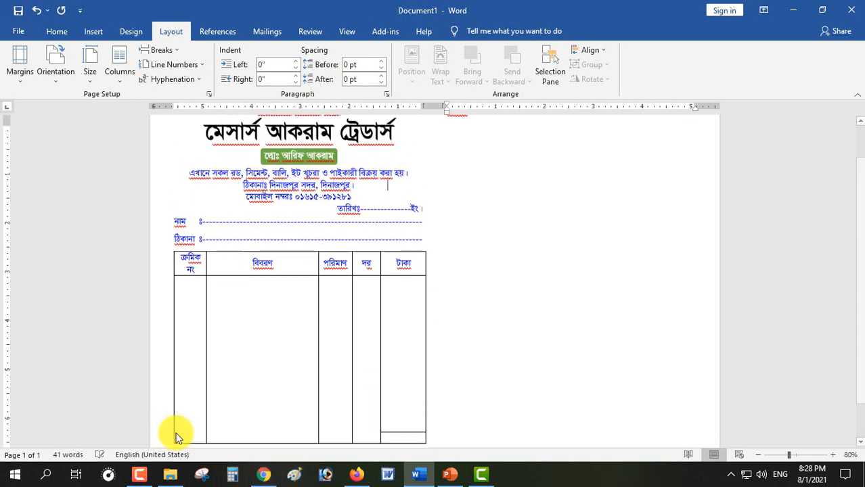
key(ctrl+z)
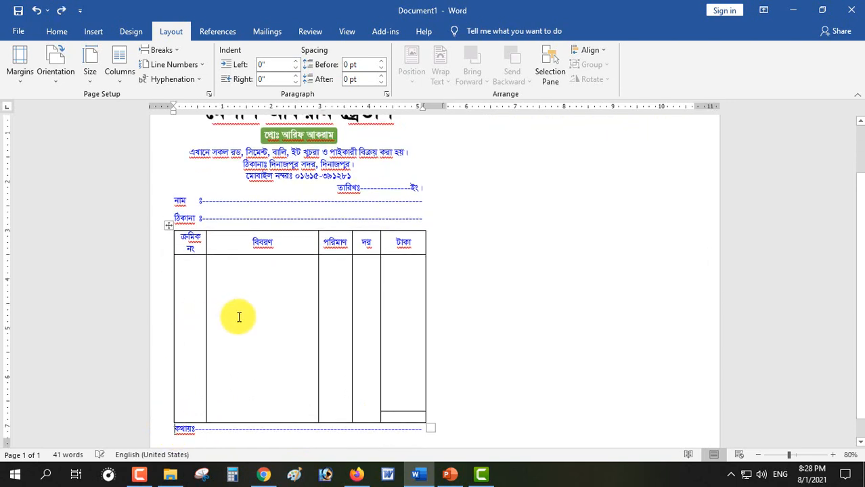
Delete more blank lines in the টাকা cell to shorten the item table
scroll(247, 311, down, 1)
scroll(243, 310, up, 4)
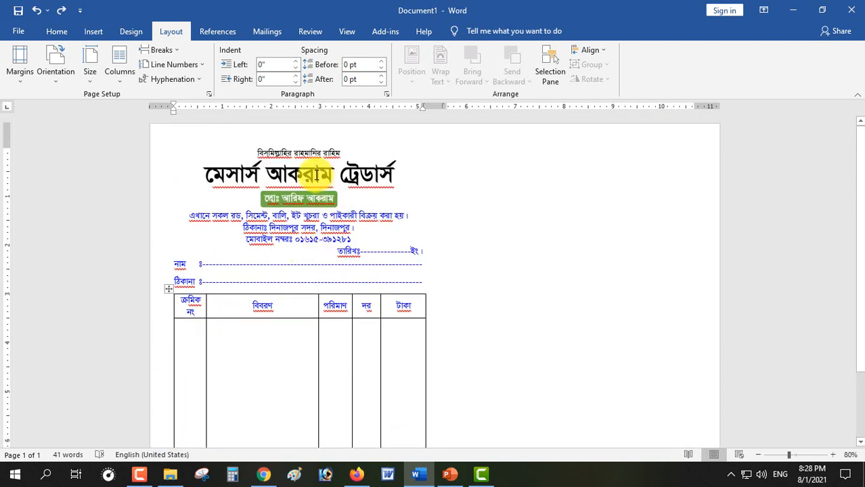
scroll(372, 312, down, 1)
scroll(380, 330, down, 1)
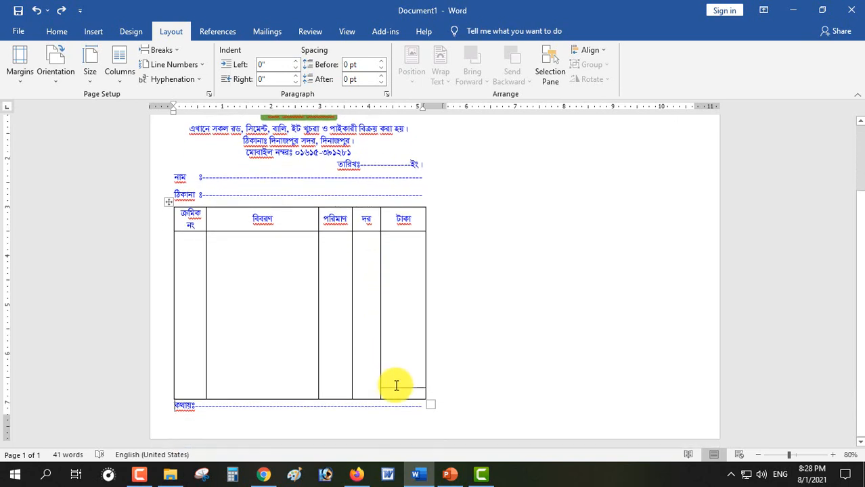
click(241, 284)
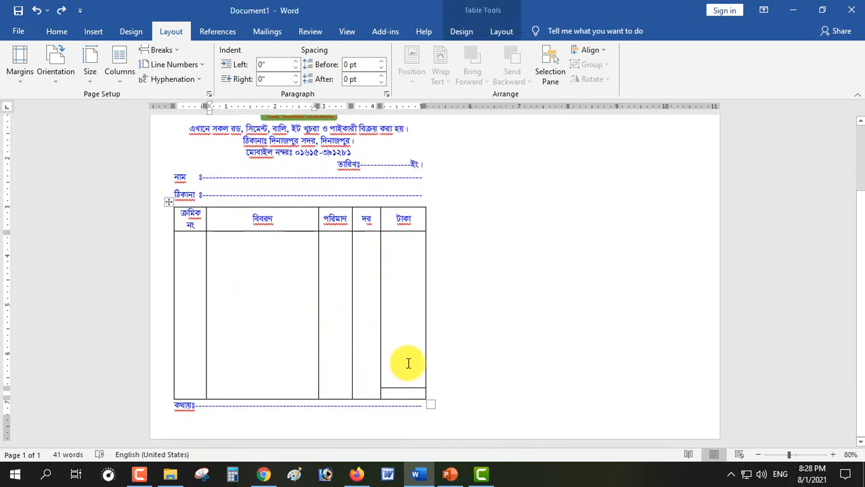
click(410, 357)
key(Delete)
key(Delete)
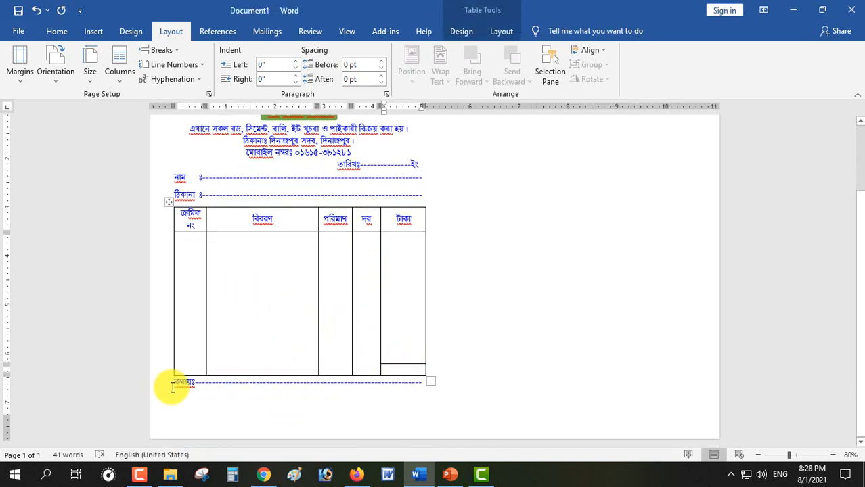
Add a small blank line above কথায়ঃ and new lines below it for signatures
click(175, 387)
key(Return)
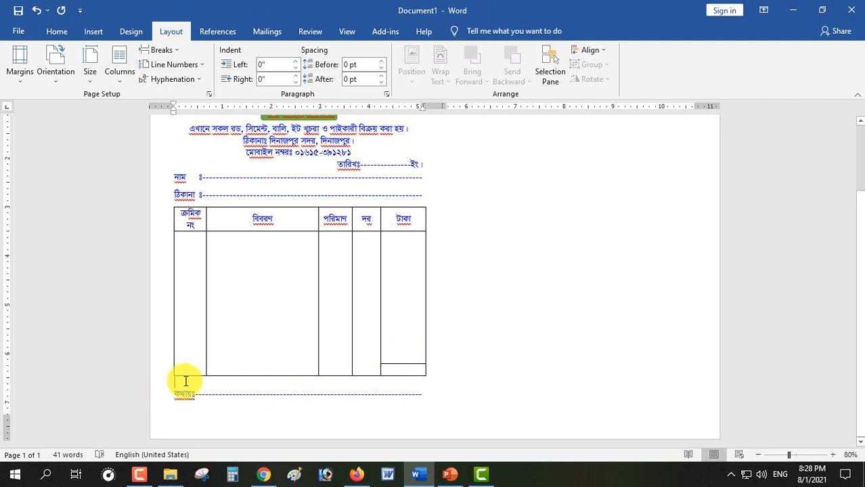
key(ctrl+[)
key(ctrl+[)
key(ctrl+[)
key(Return)
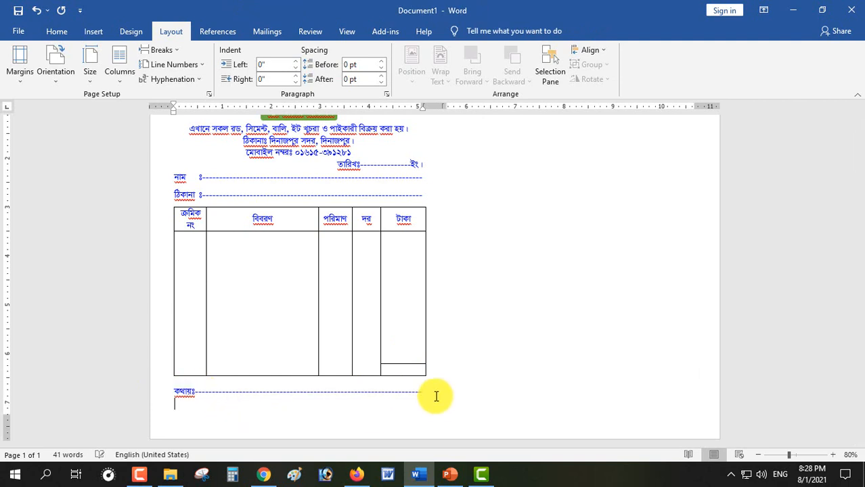
key(Return)
Type the বিক্রেতার স্বাক্ষর and ক্রেতার স্বাক্ষর labels on one centred signature line
text(বিে)
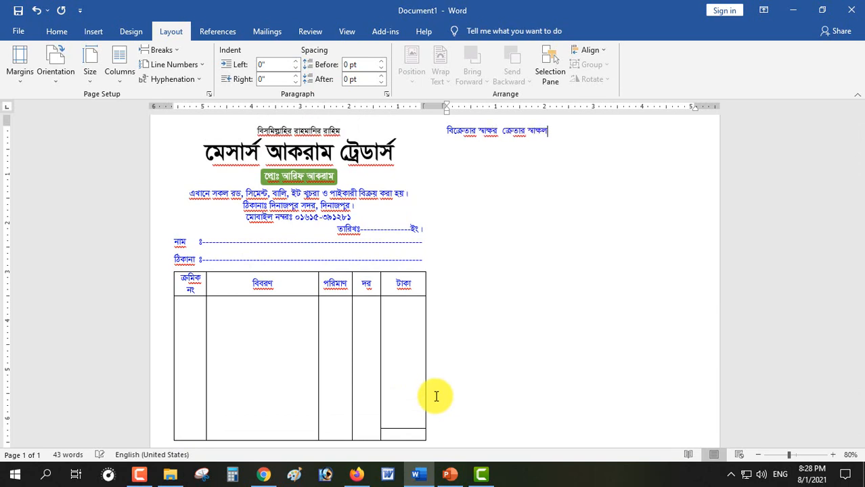
key(BackSpace)
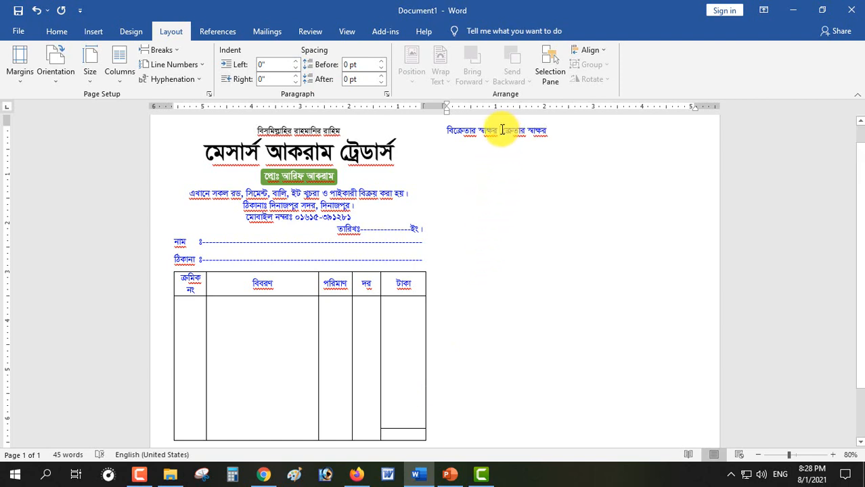
key(ctrl+e)
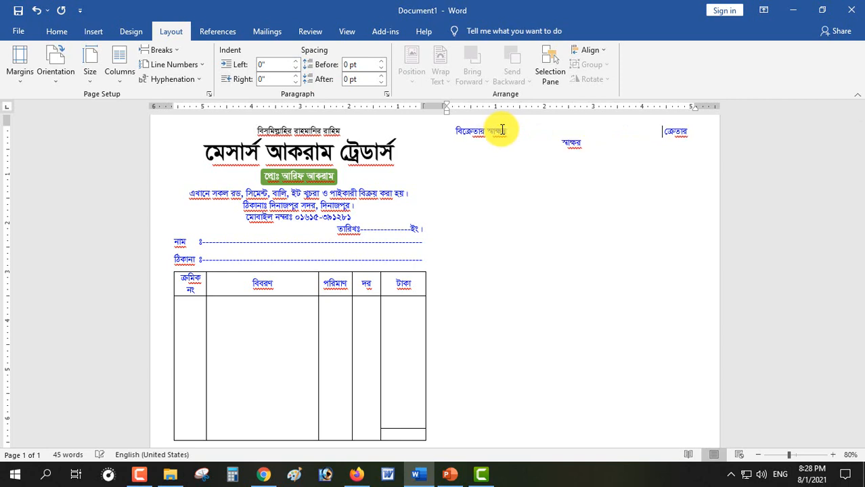
mouse_move(406, 150)
mouse_down()
mouse_move(192, 147)
mouse_move(390, 154)
mouse_up()
Stretch the মেসার্স আকরাম ট্রেডার্স heading to a 150% character scale
key(ctrl+d)
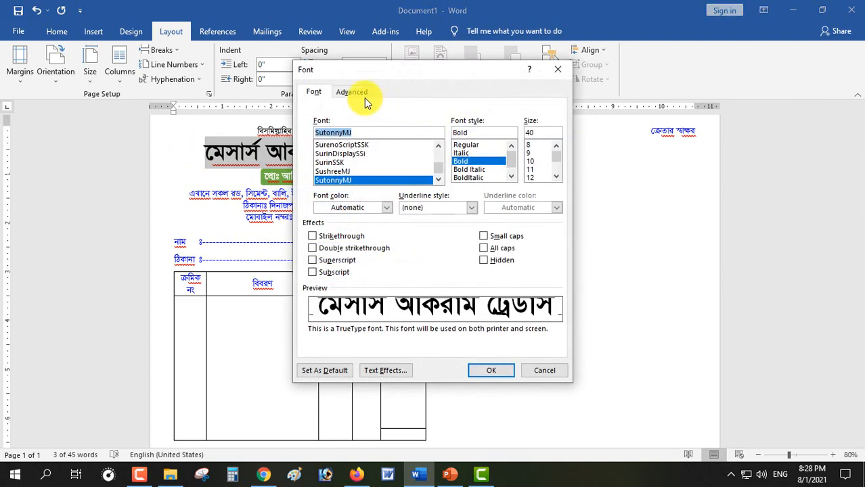
click(352, 92)
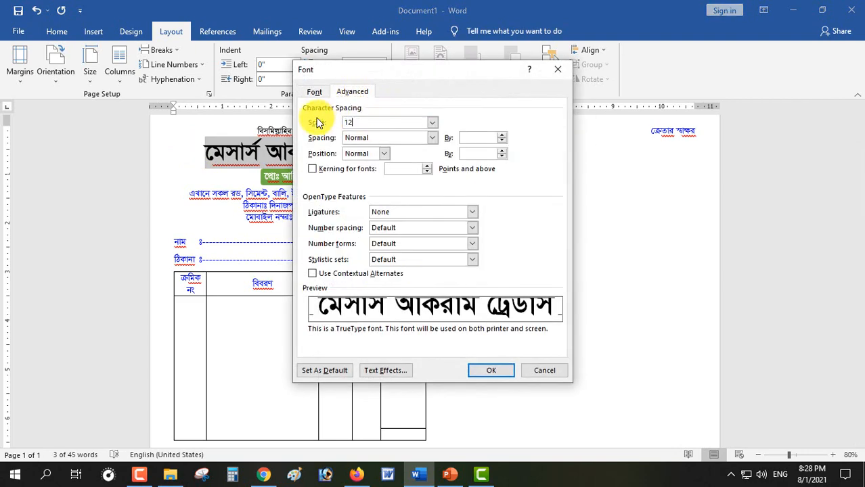
key(Return)
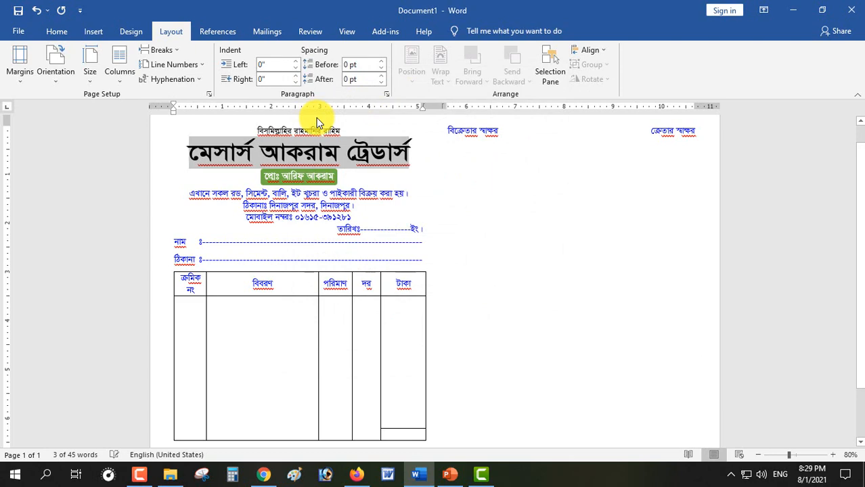
key(ctrl+z)
key(ctrl+d)
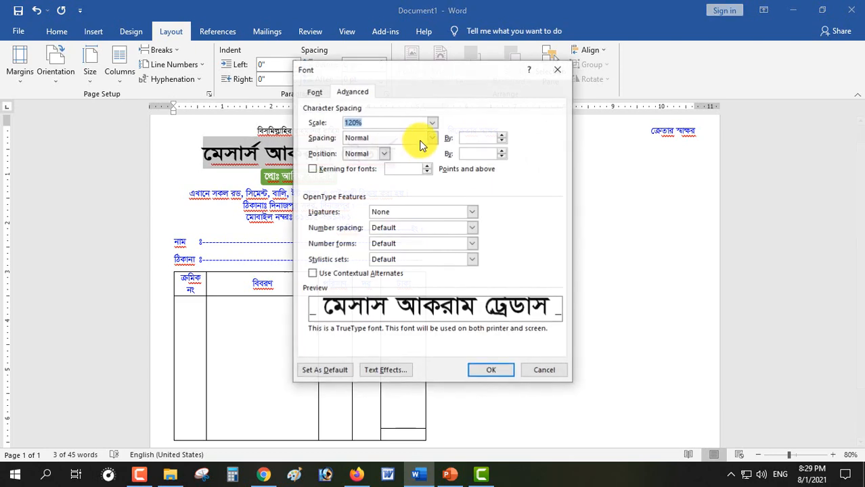
key(Return)
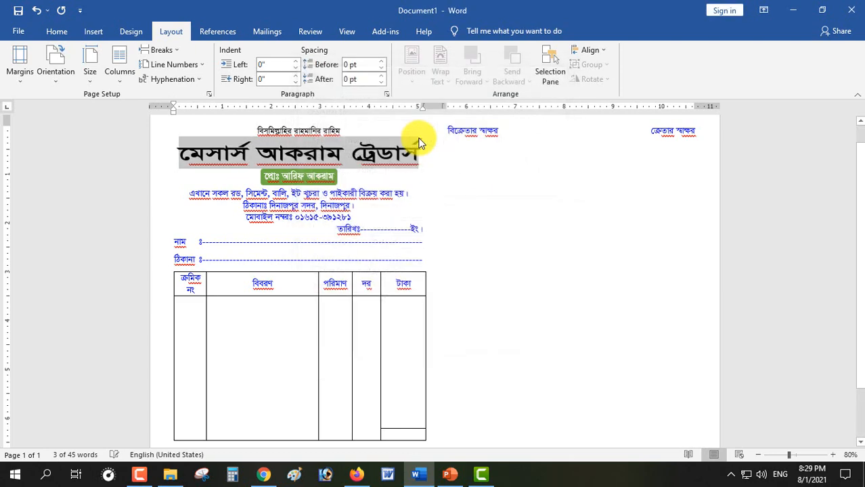
Check the item table area, then reselect the shop-name heading
scroll(351, 265, down, 2)
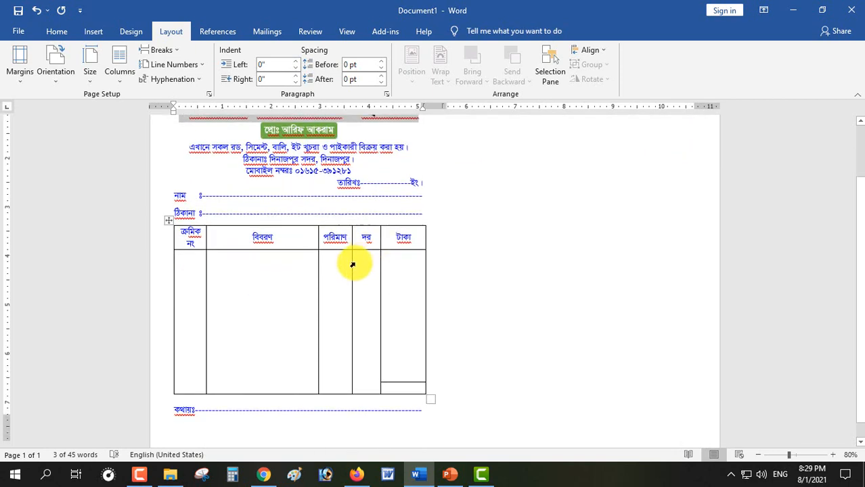
click(268, 311)
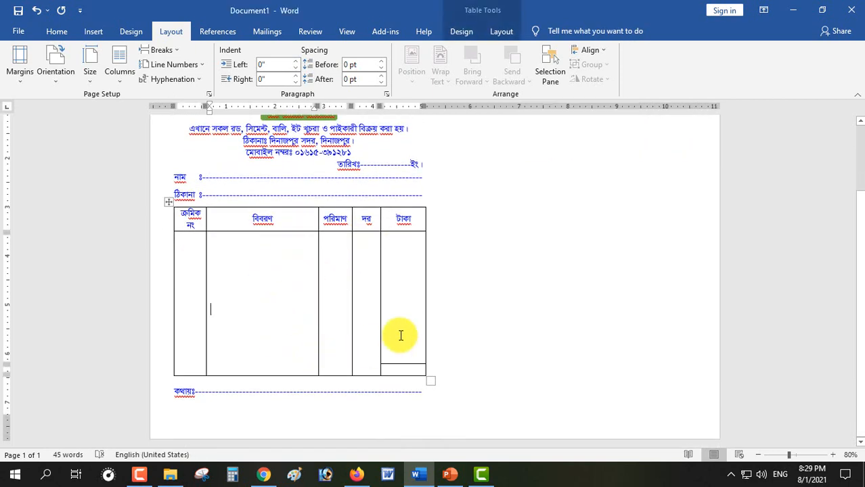
click(240, 392)
scroll(324, 384, up, 3)
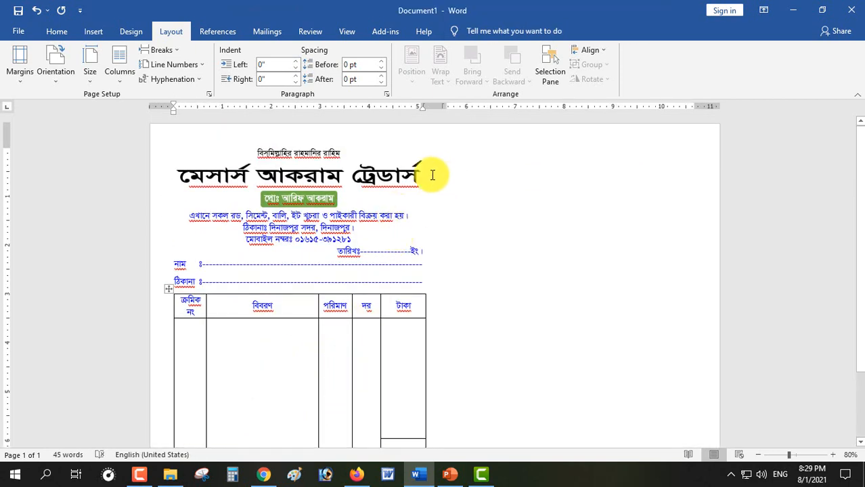
drag(434, 172, 159, 172)
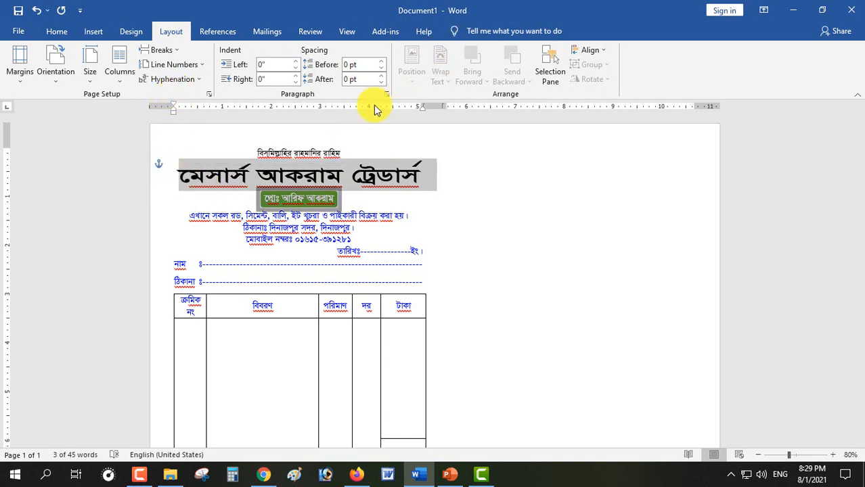
Colour the shop-name heading green
click(60, 32)
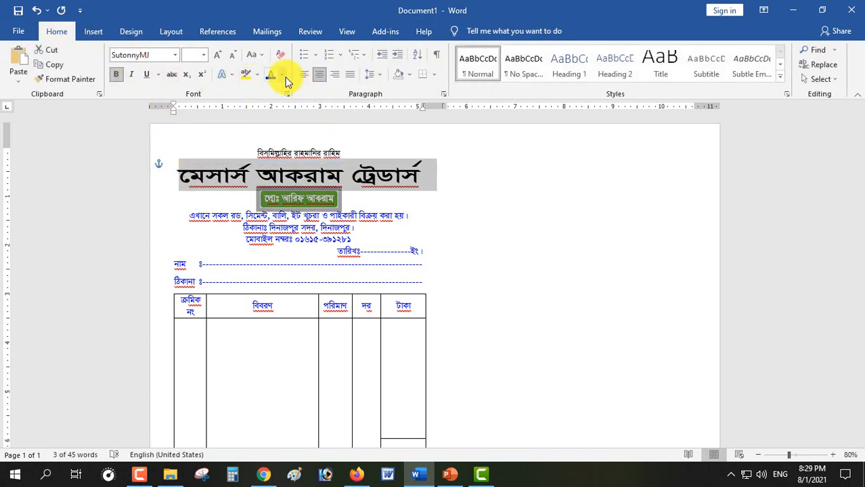
click(283, 75)
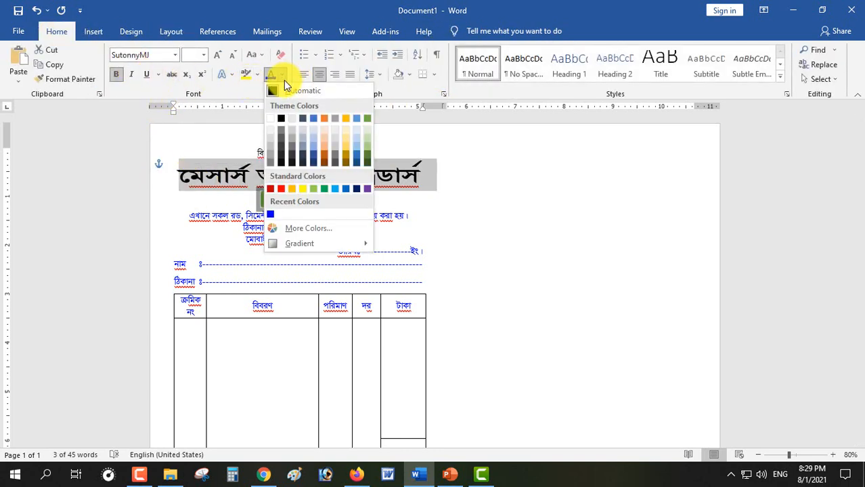
click(324, 188)
Colour the বিসমিল্লাহির রাহমানির রাহিম line above the heading red
drag(257, 152, 347, 149)
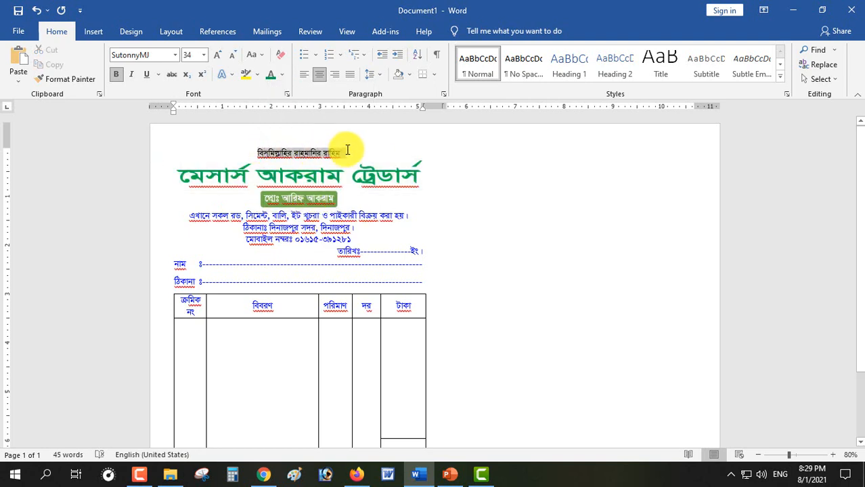
click(283, 76)
click(281, 189)
click(351, 242)
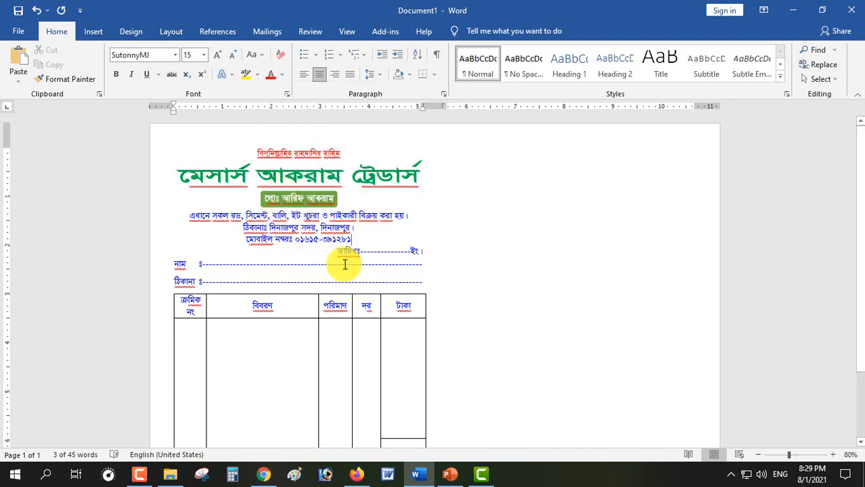
scroll(196, 298, down, 1)
Set the table border pen colour to blue, undoing an accidental blue shading
click(169, 269)
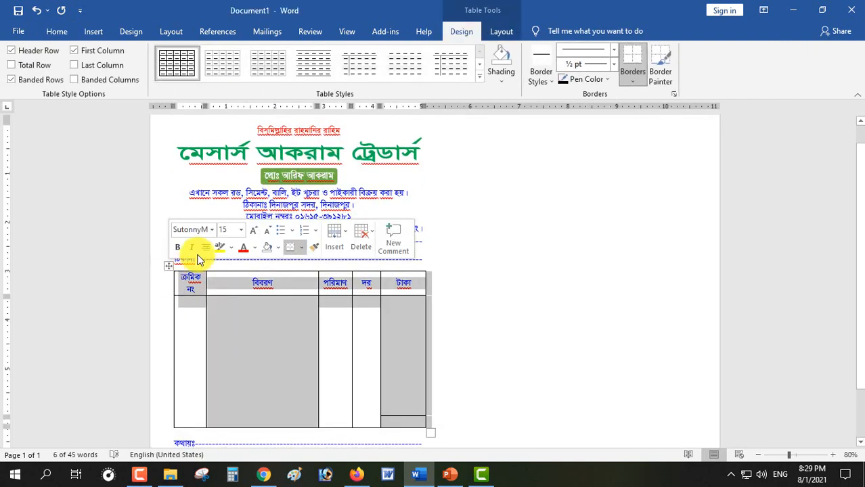
click(503, 81)
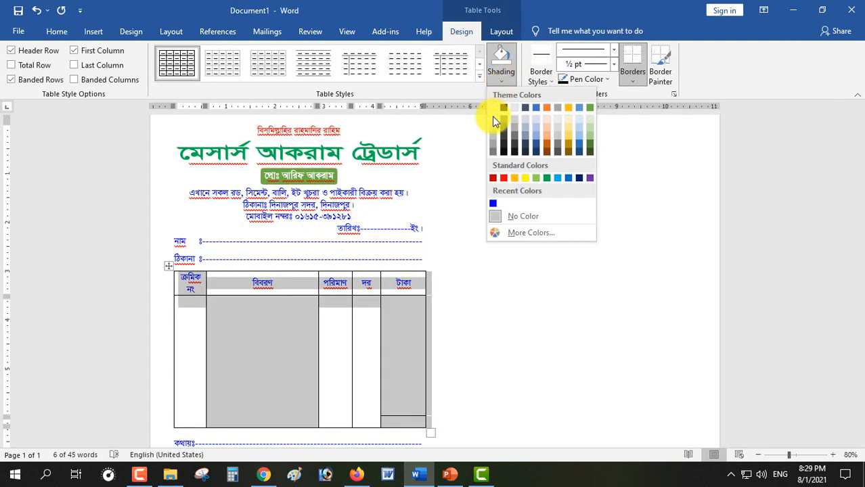
click(494, 200)
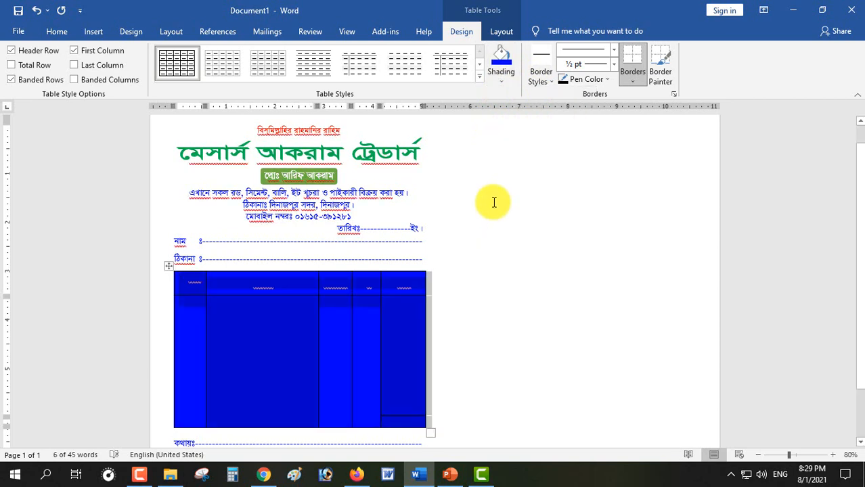
key(ctrl+z)
click(586, 79)
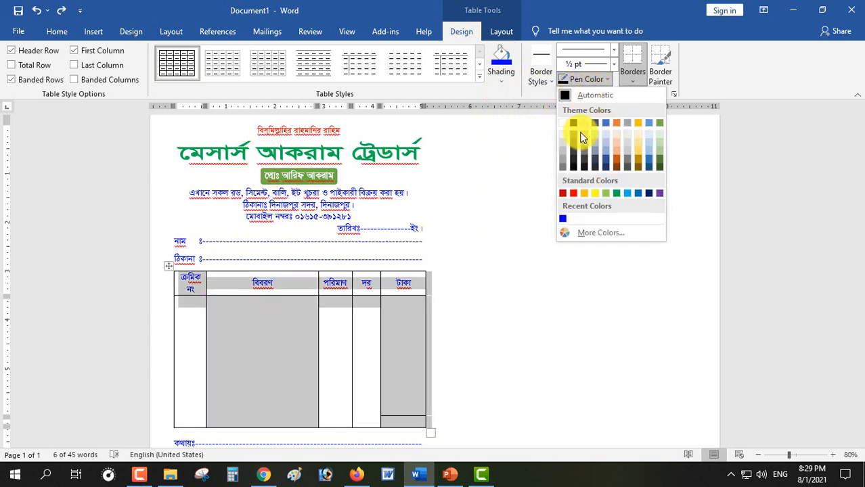
click(562, 217)
Paint the table's outer border, column dividers and টাকা total cell line blue
scroll(238, 345, down, 2)
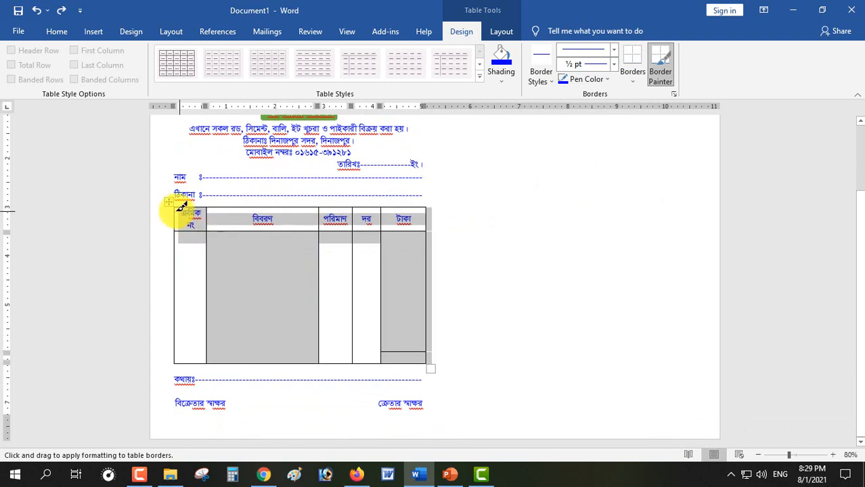
mouse_move(184, 203)
mouse_down()
mouse_move(425, 203)
mouse_move(430, 359)
mouse_move(177, 359)
mouse_move(183, 217)
mouse_move(265, 228)
mouse_move(430, 225)
mouse_move(393, 355)
mouse_up()
drag(346, 218, 352, 348)
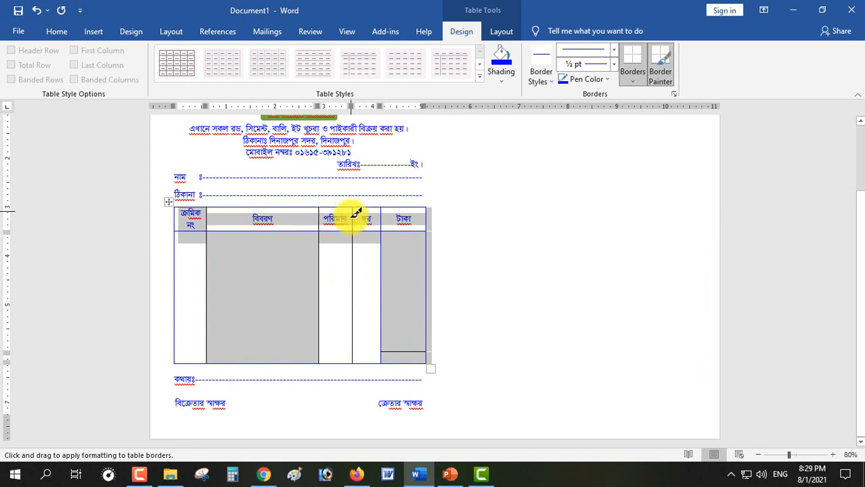
drag(348, 218, 394, 342)
drag(318, 216, 309, 301)
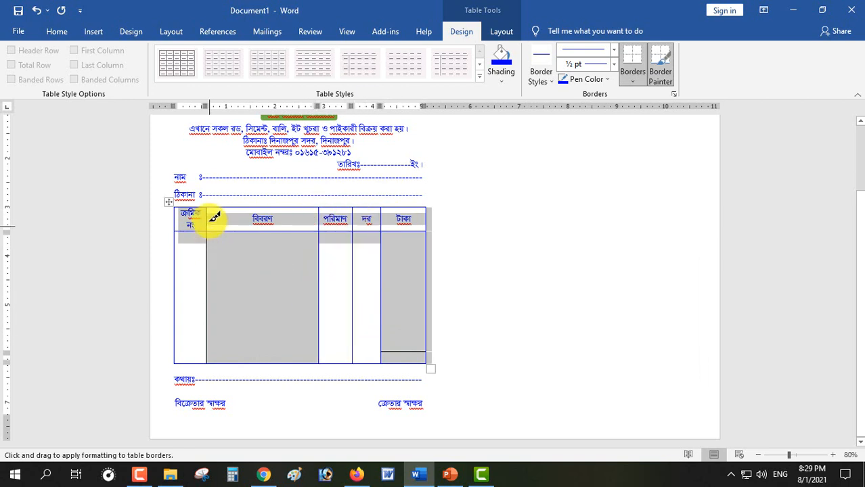
mouse_move(208, 215)
mouse_down()
mouse_move(202, 239)
mouse_move(212, 278)
mouse_up()
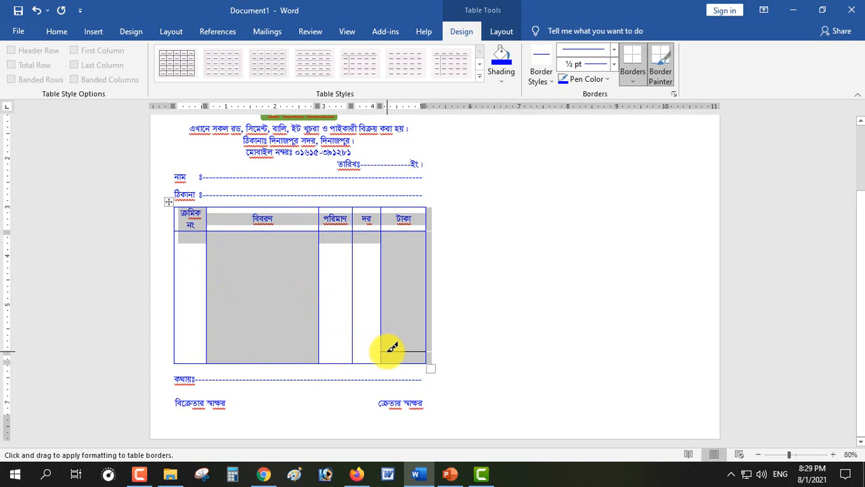
drag(392, 347, 405, 348)
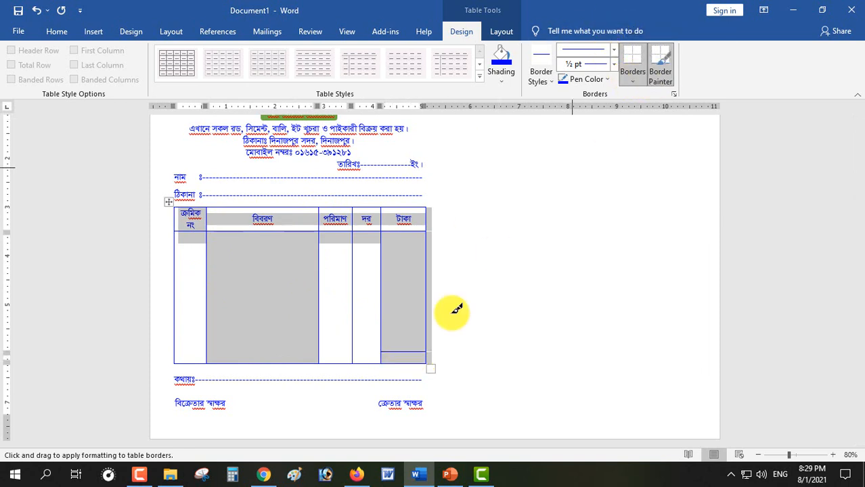
key(Escape)
Copy the whole memo into the right-hand column and remove the empty extra page
scroll(315, 221, up, 1)
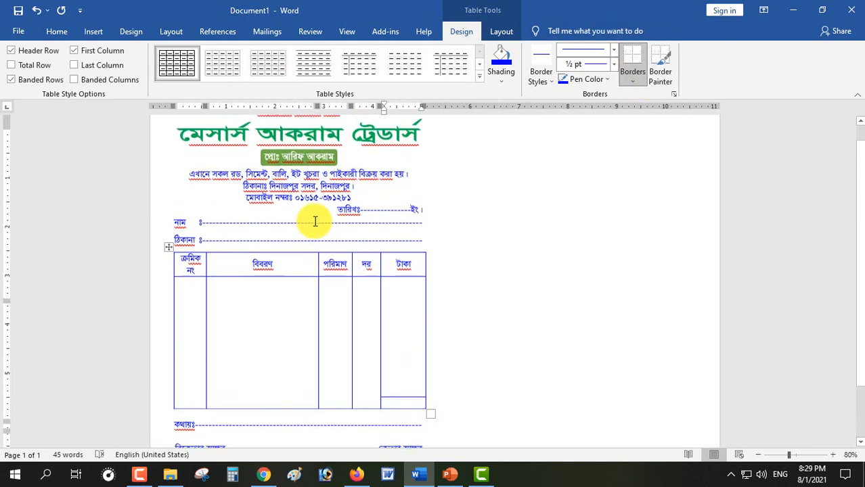
mouse_move(226, 149)
mouse_down()
mouse_move(332, 212)
mouse_move(386, 440)
mouse_move(421, 430)
mouse_move(429, 412)
mouse_up()
key(ctrl+c)
click(427, 405)
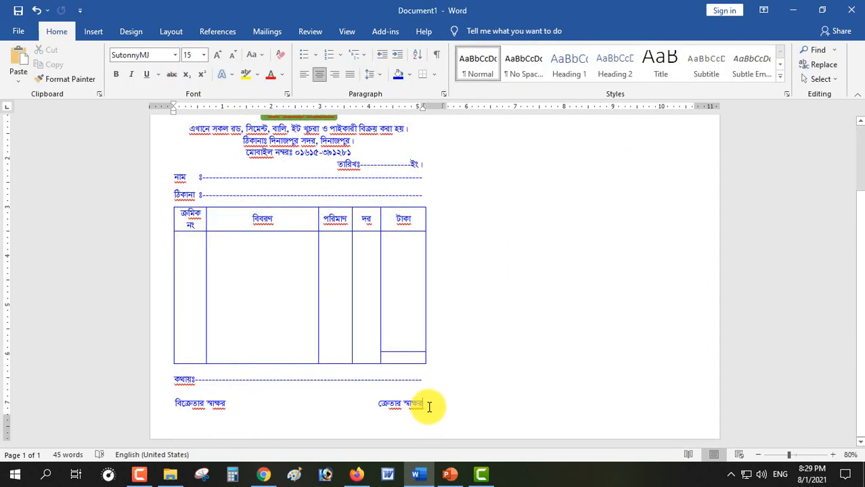
scroll(427, 404, up, 3)
key(ctrl+v)
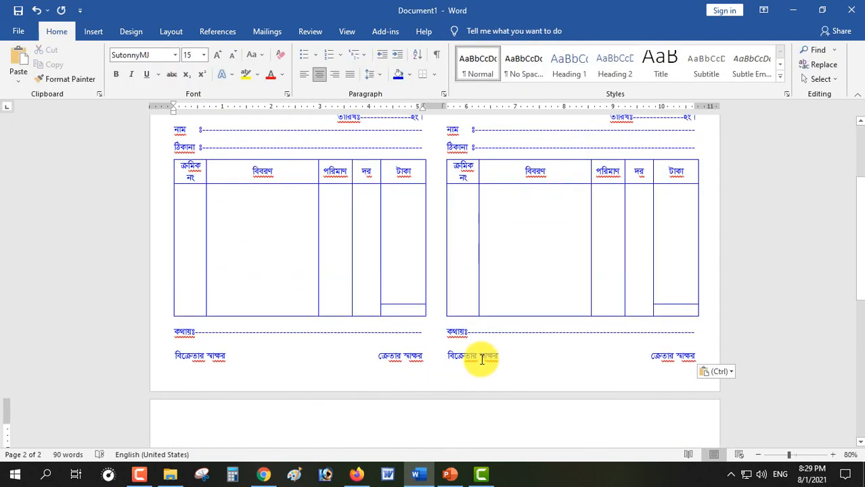
key(BackSpace)
scroll(521, 335, up, 3)
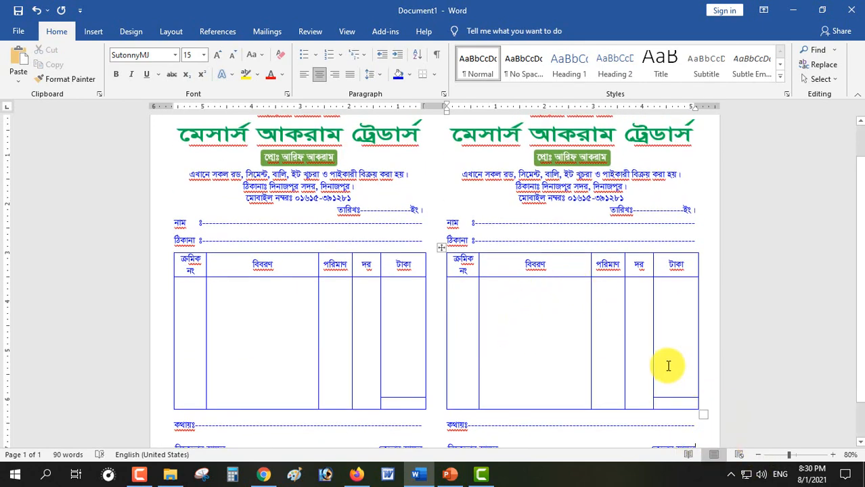
ctrl+scroll(668, 366, down, 1)
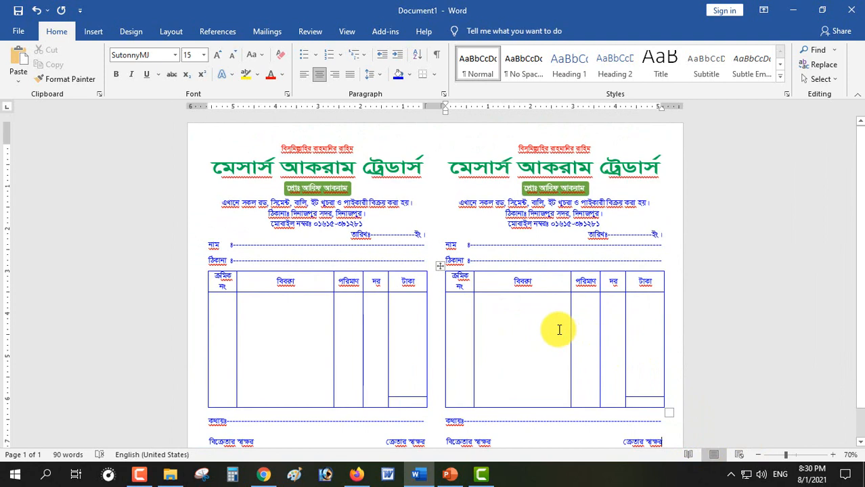